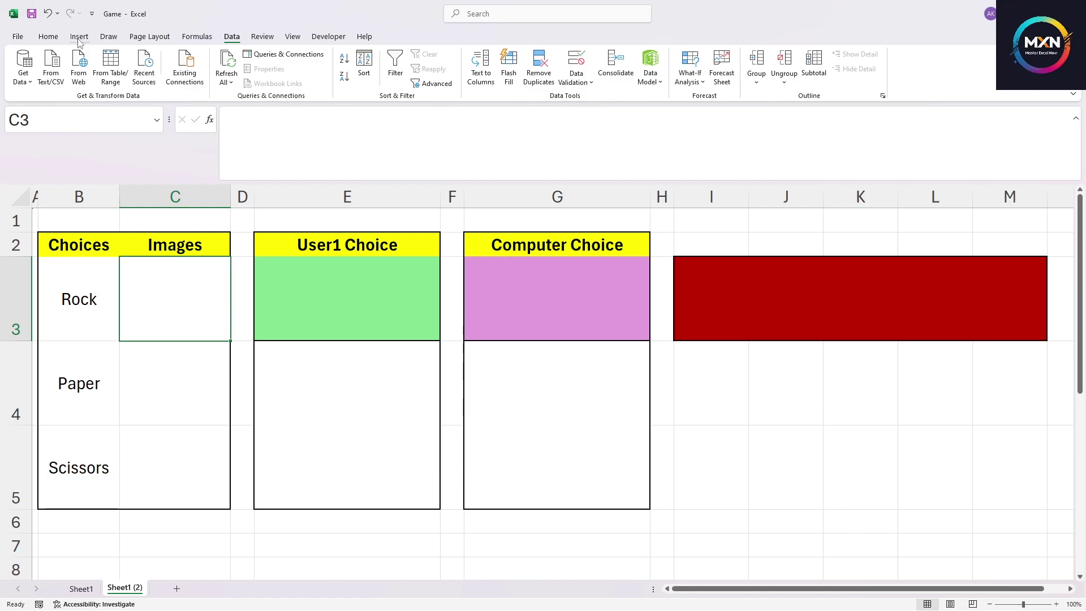
# Insert the rock picture inside cell C3, using the in-cell placement option.
pyautogui.click(79, 38)
pyautogui.click(197, 77)
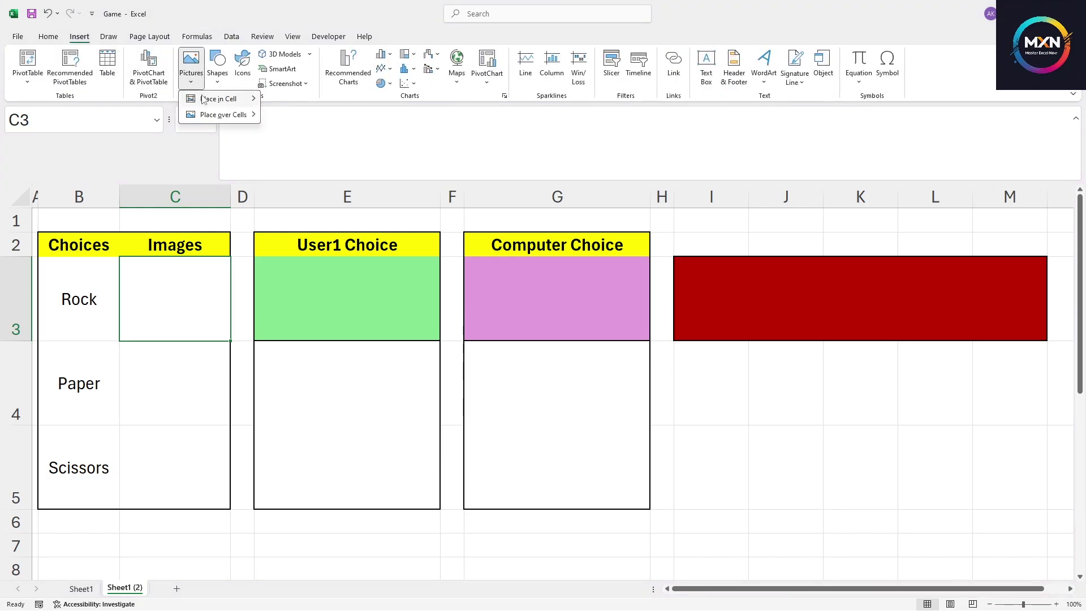
pyautogui.moveTo(209, 105)
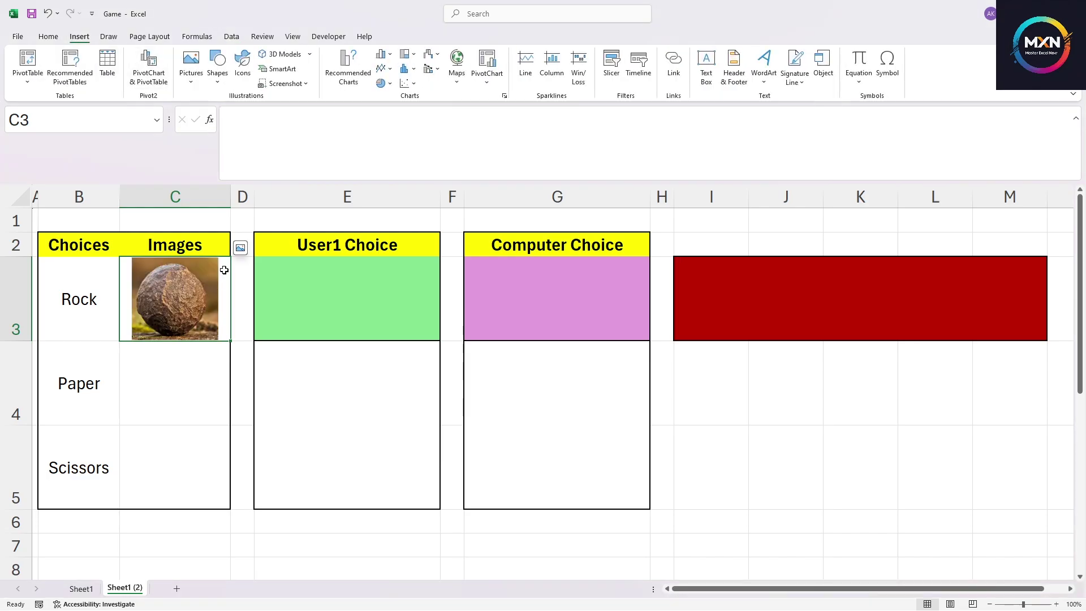
# Insert the paper boat picture from this device inside cell C4, next to Paper.
pyautogui.click(163, 381)
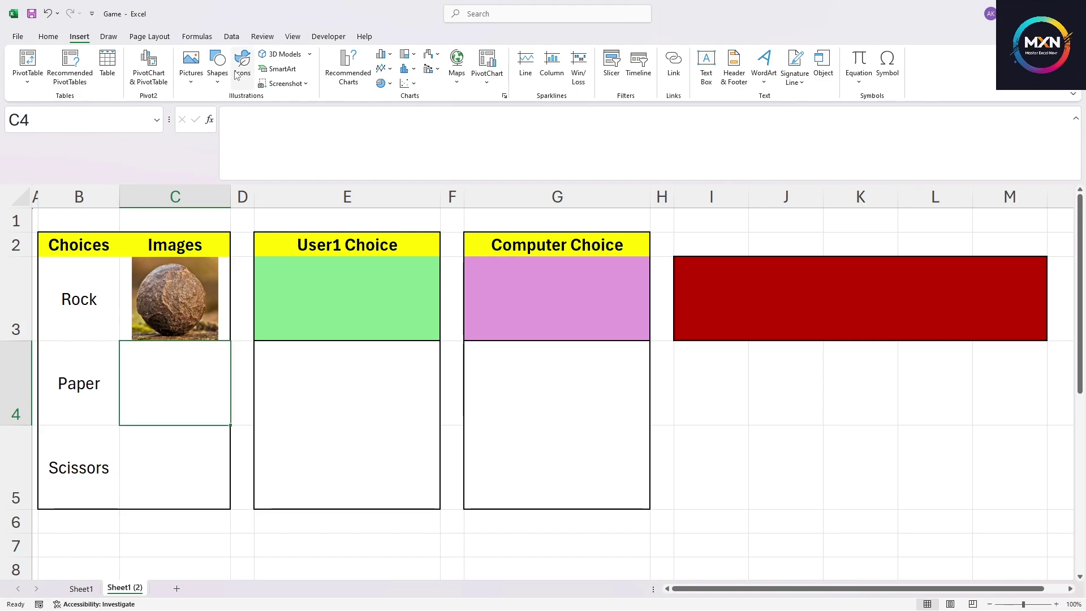
pyautogui.click(196, 71)
pyautogui.moveTo(222, 99)
pyautogui.click(294, 116)
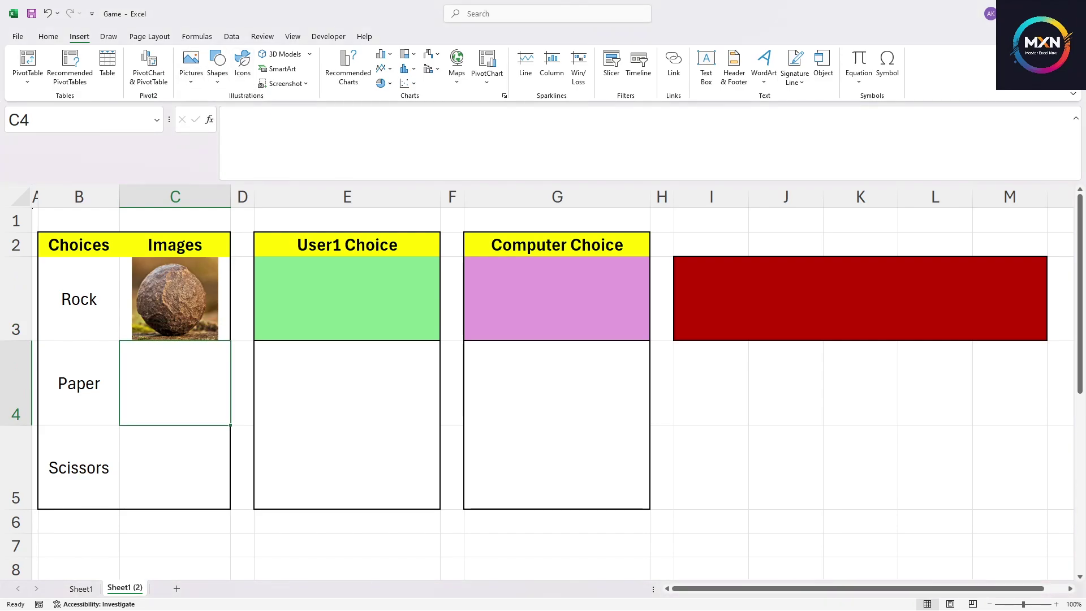
# Insert the scissors picture from this device inside cell C5, next to Scissors.
pyautogui.click(195, 82)
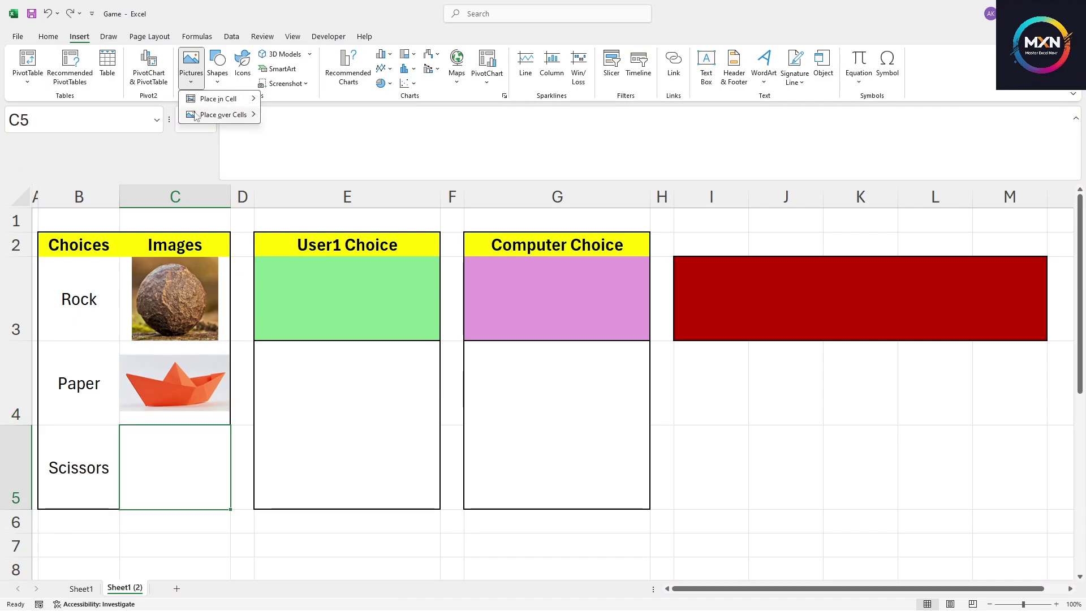
pyautogui.moveTo(228, 100)
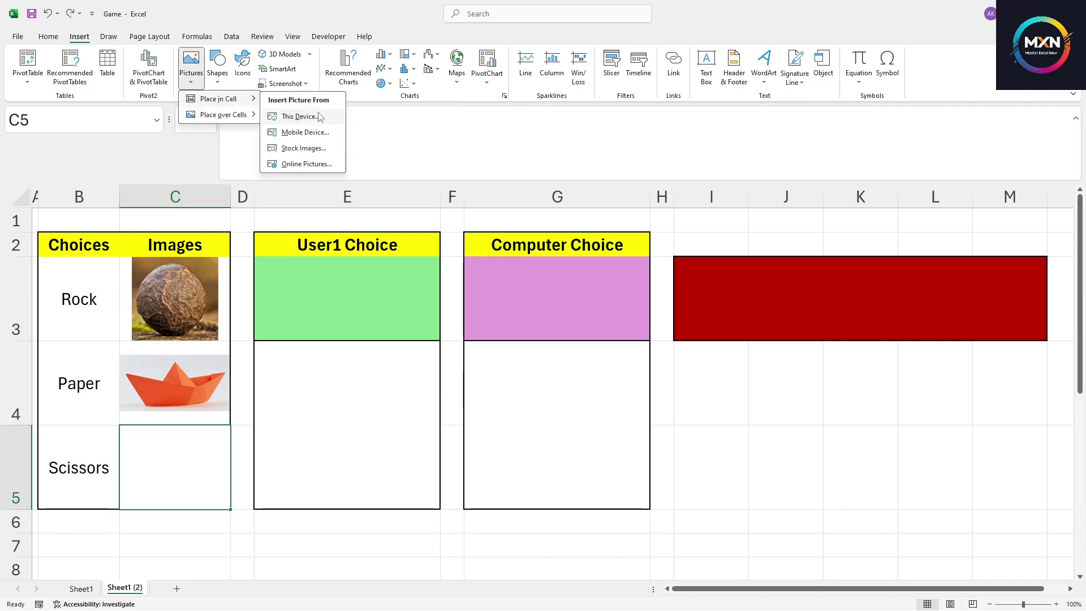
pyautogui.click(298, 116)
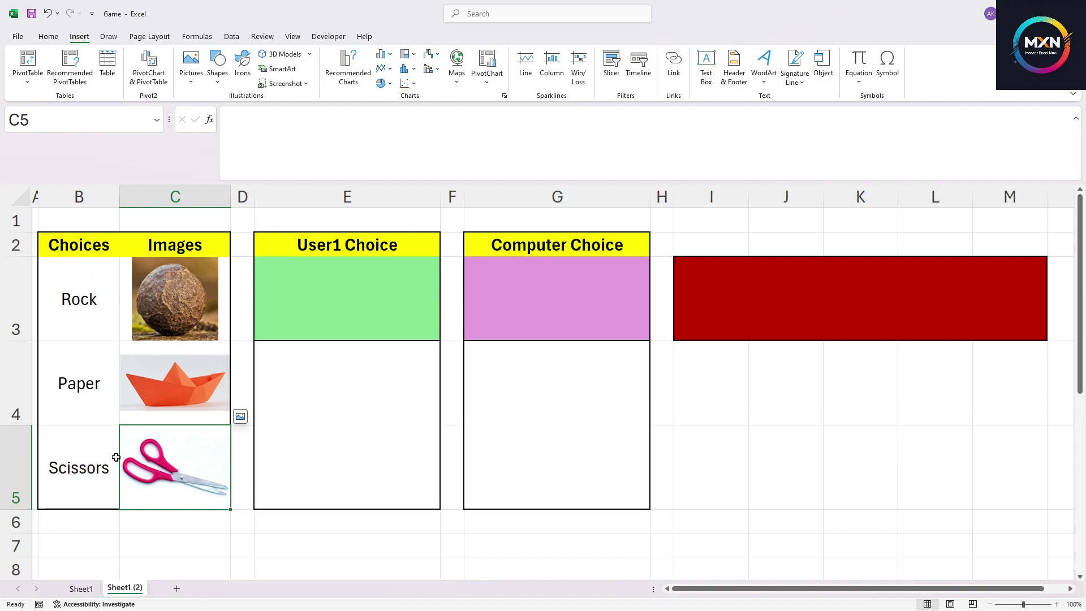
pyautogui.click(109, 337)
pyautogui.click(376, 310)
pyautogui.click(482, 300)
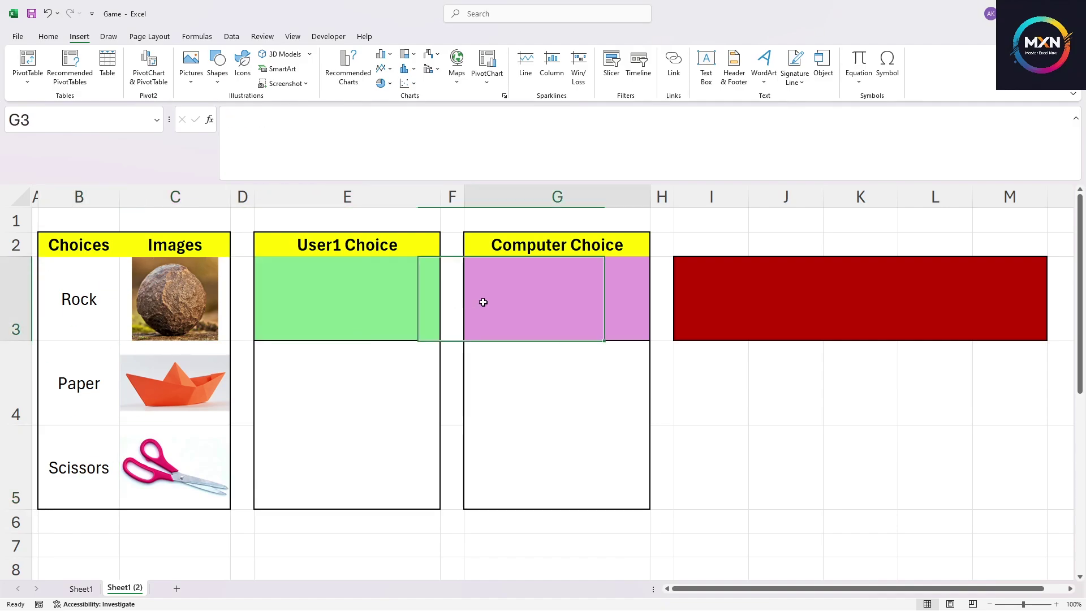
pyautogui.click(382, 301)
pyautogui.click(552, 297)
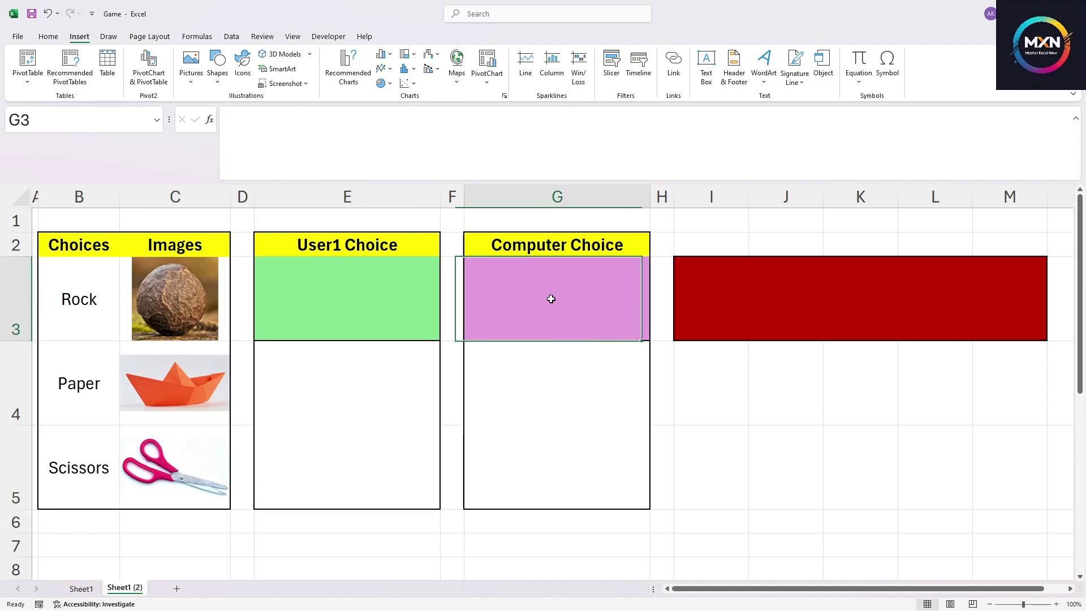
# Add a List data validation to the User1 Choice cell E3 with source =$B$3:$B$5, and check its drop-down options.
pyautogui.click(387, 300)
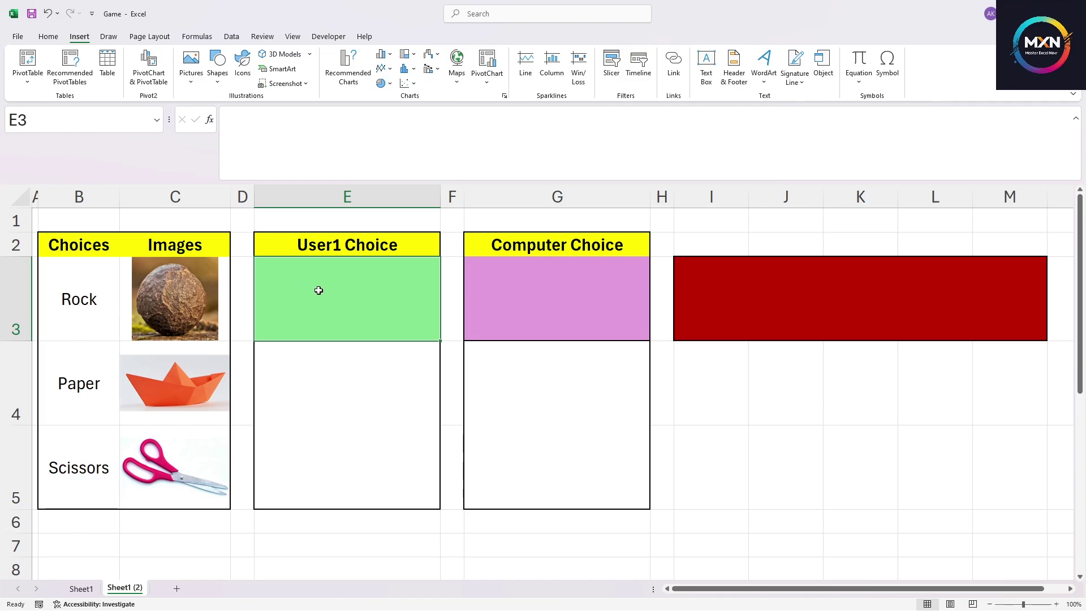
pyautogui.click(232, 37)
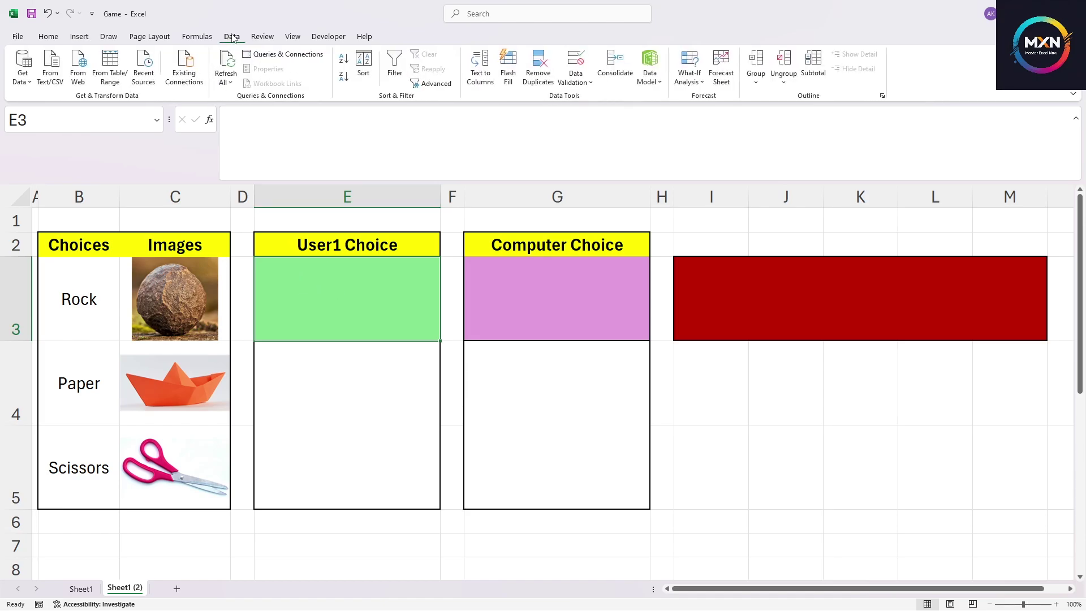
pyautogui.click(576, 62)
pyautogui.click(381, 290)
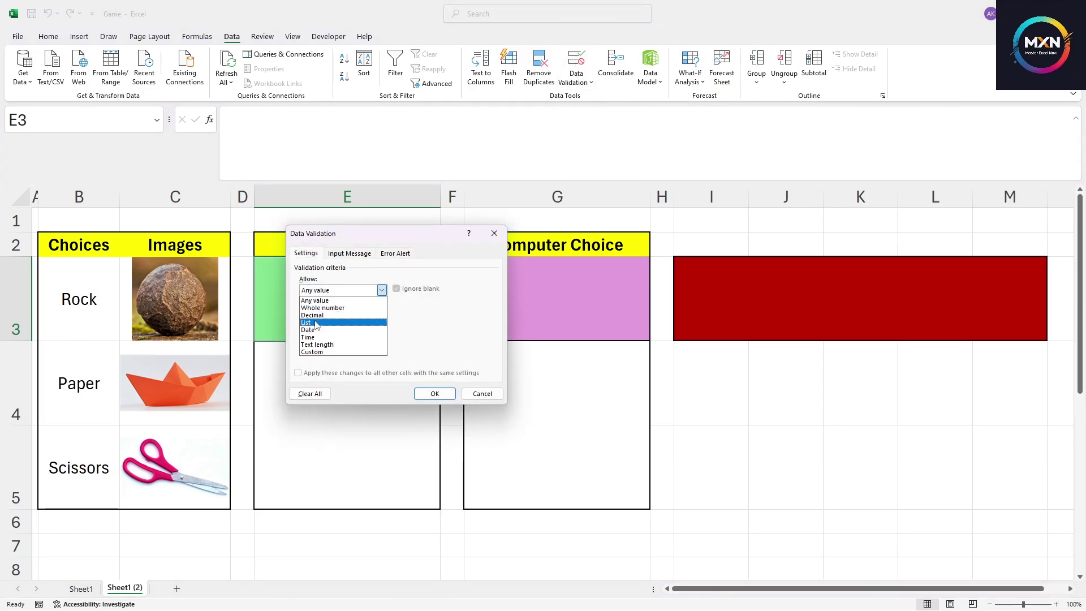
pyautogui.click(316, 322)
pyautogui.click(328, 335)
pyautogui.moveTo(91, 283); pyautogui.dragTo(93, 436)
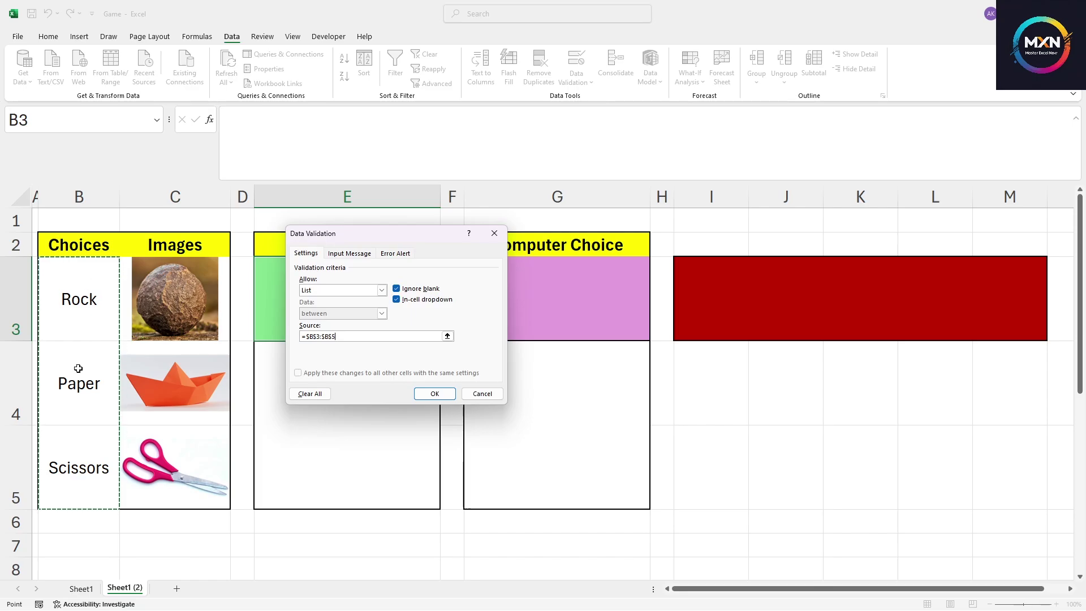
pyautogui.click(435, 394)
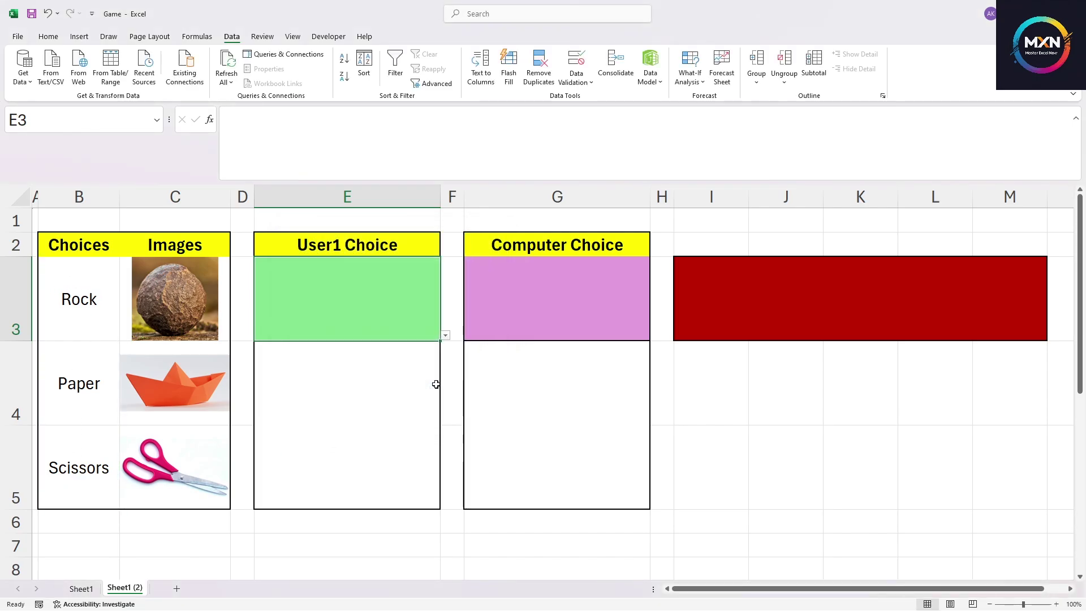
pyautogui.click(445, 336)
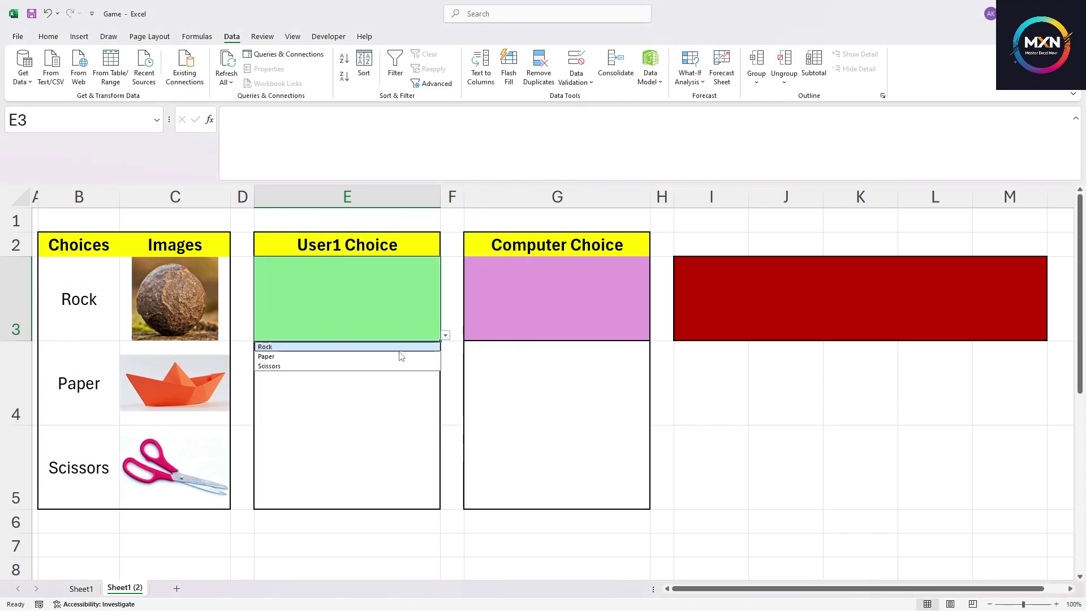
pyautogui.click(333, 406)
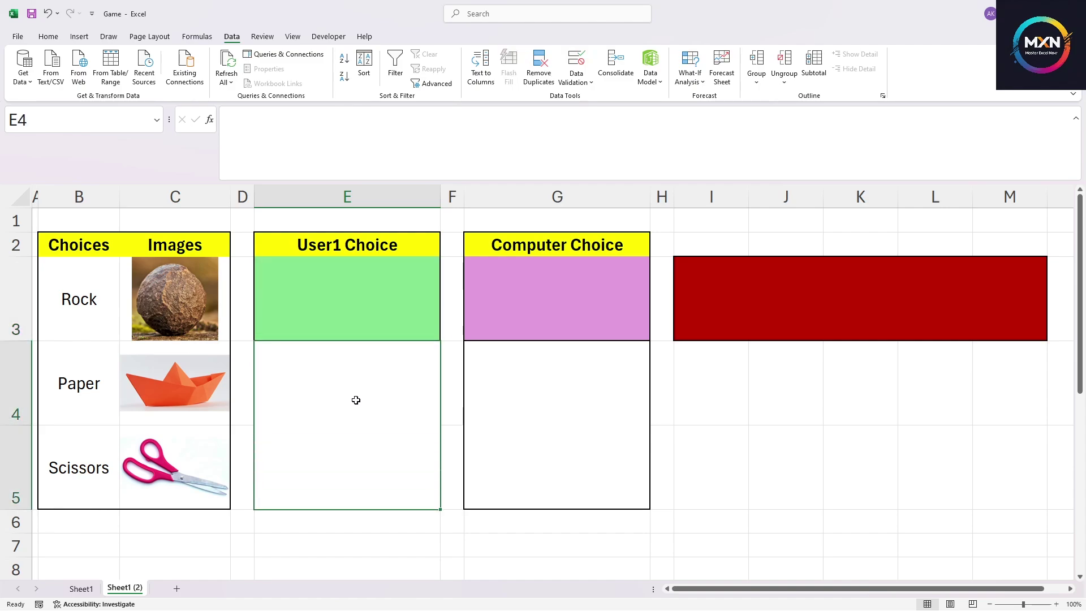
# Begin an IF formula in the merged cell E4 that returns the image in C3 when E3 equals B3.
pyautogui.click(341, 296)
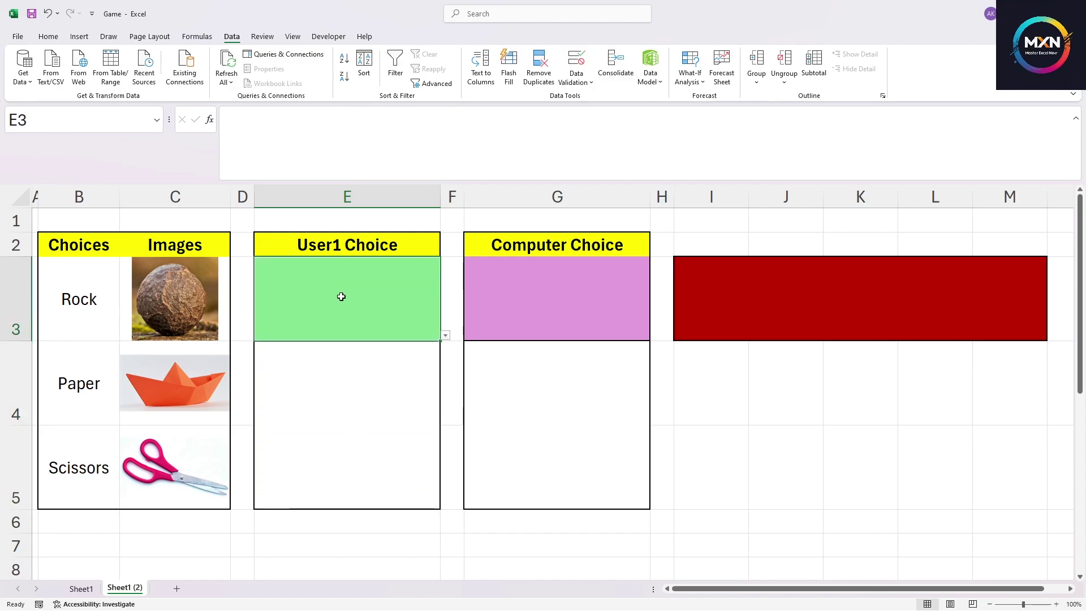
pyautogui.click(348, 377)
pyautogui.click(323, 134)
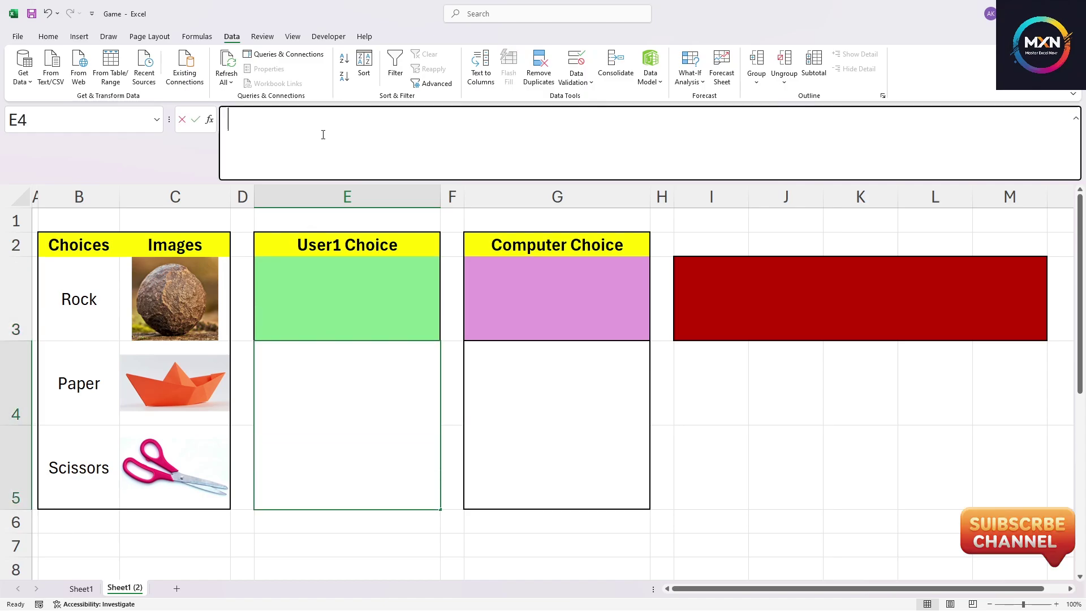
pyautogui.write('=')
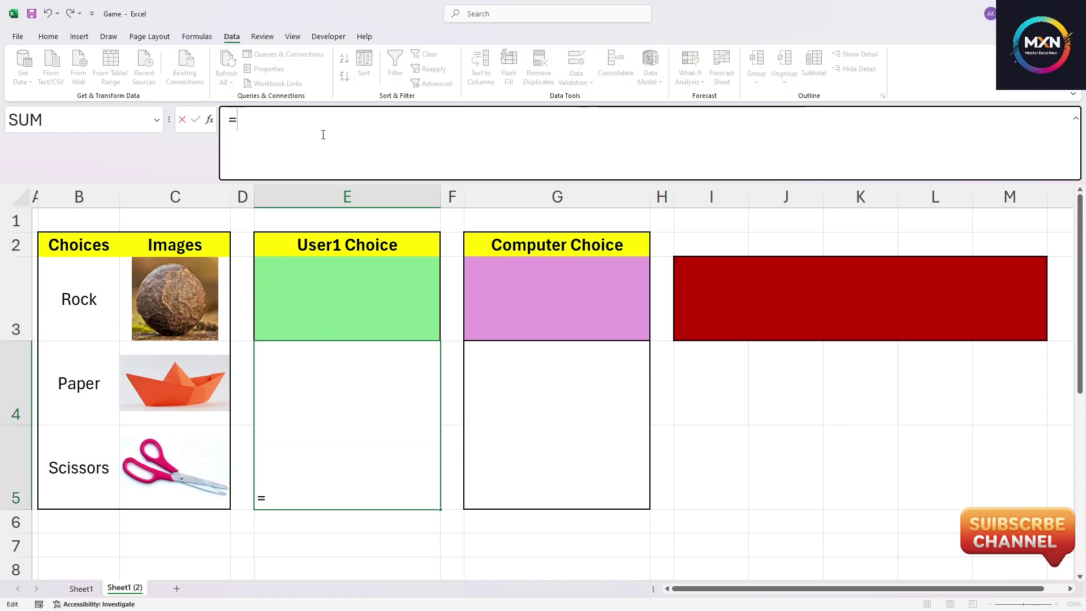
pyautogui.write('IF(')
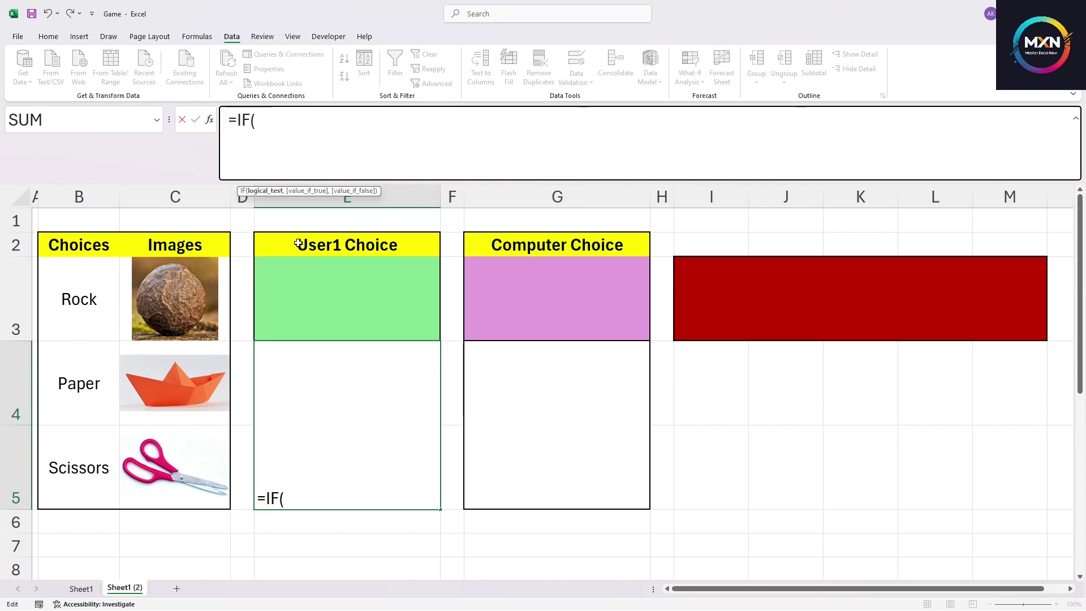
pyautogui.click(332, 294)
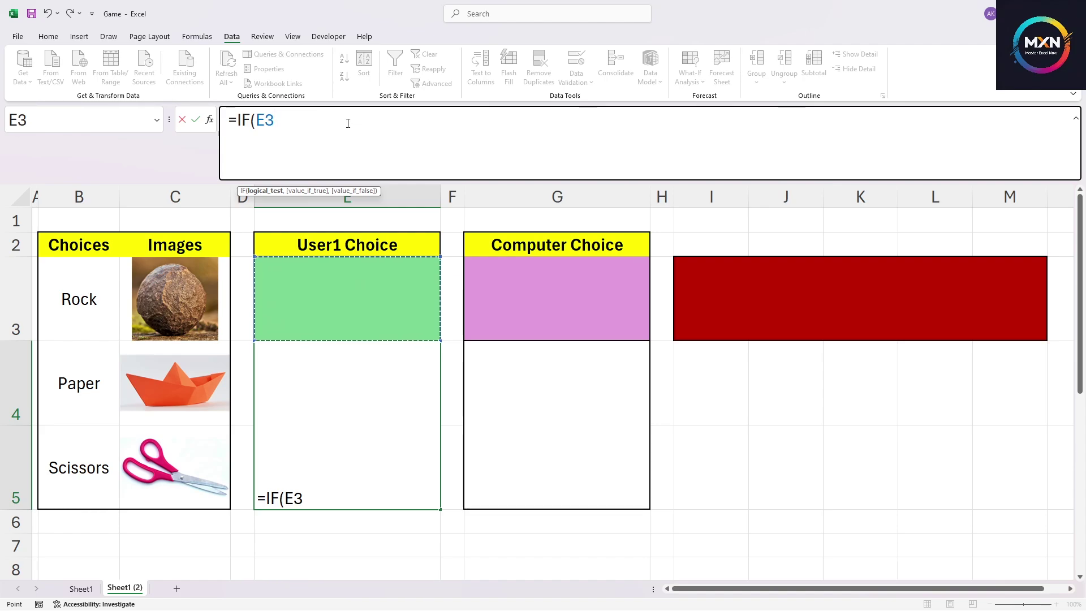
pyautogui.write('=')
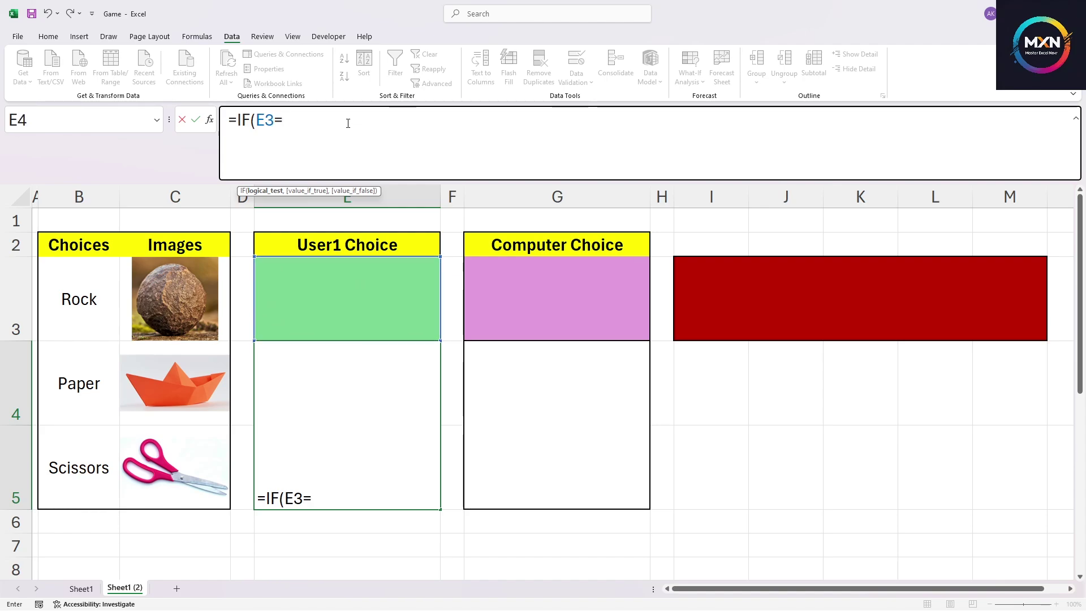
pyautogui.click(80, 294)
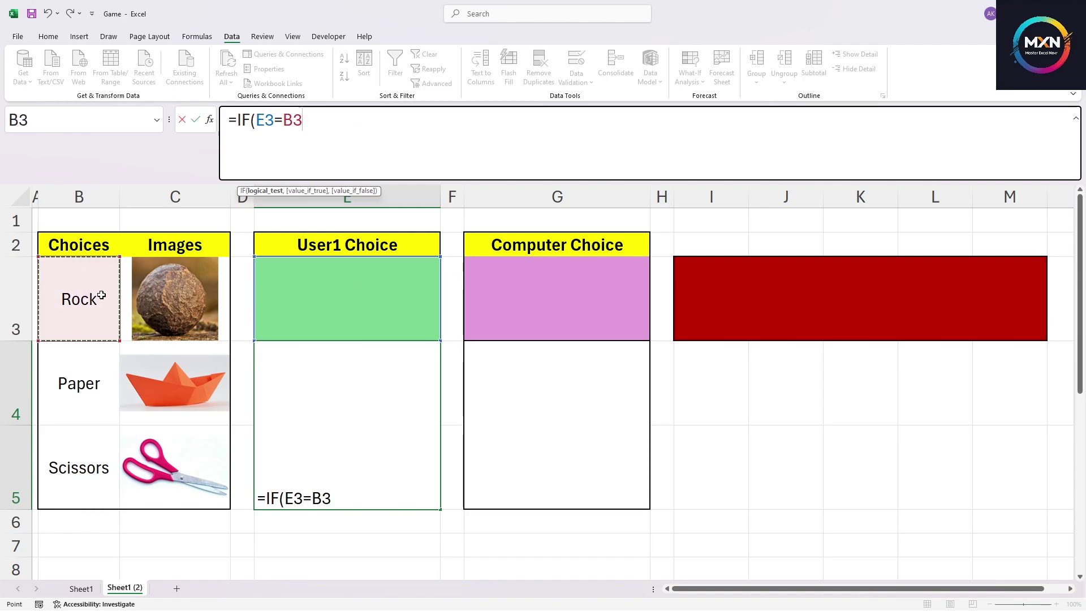
pyautogui.write(',')
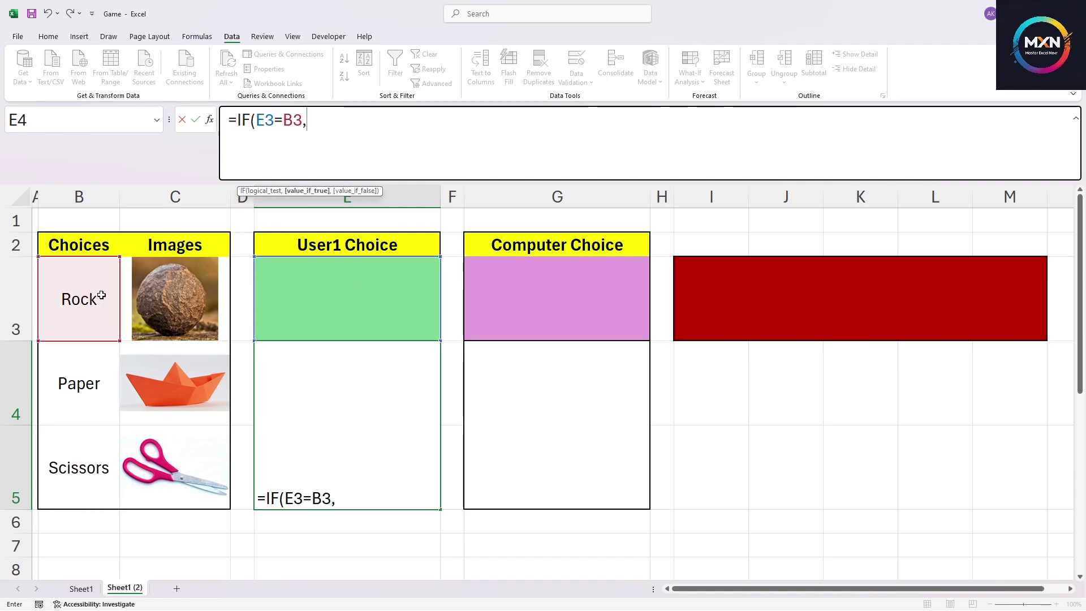
pyautogui.click(195, 303)
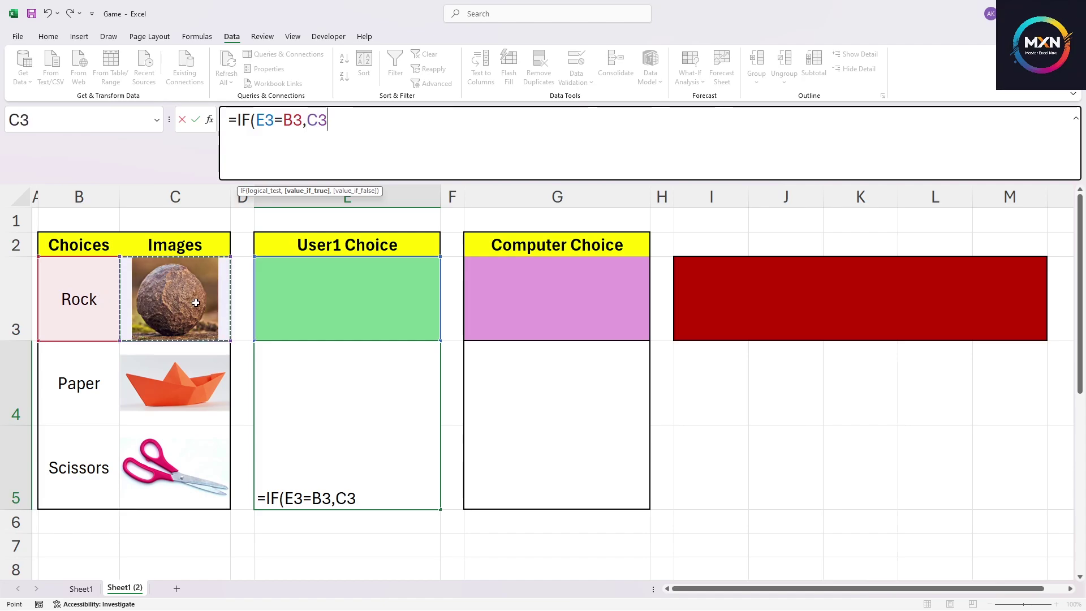
pyautogui.write(',')
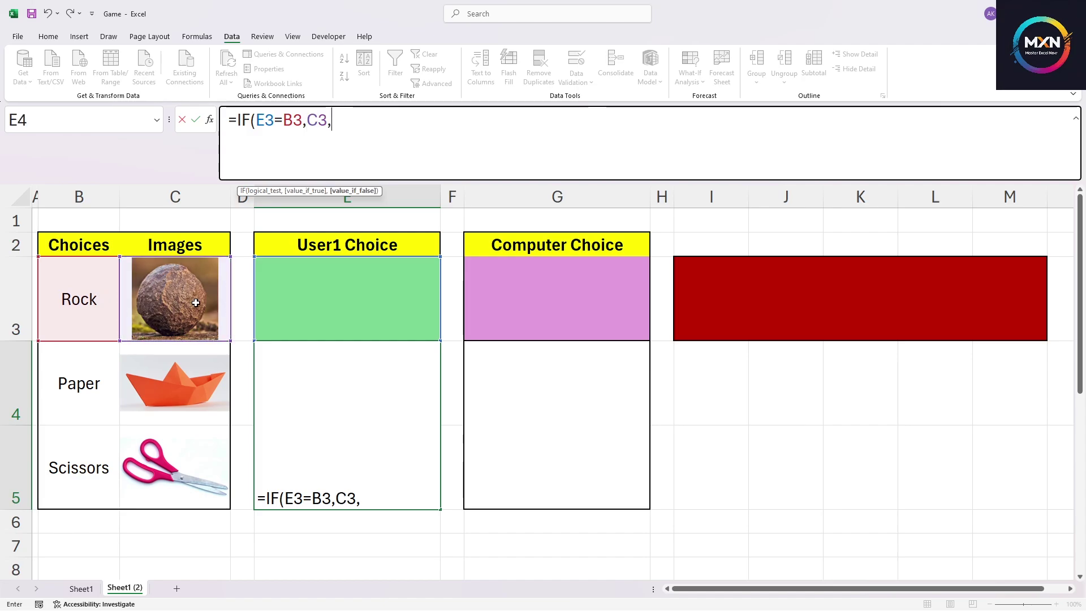
# Nest a second IF as the formula's false value, returning the image in C4 when E3 equals B4.
pyautogui.write('IF(')
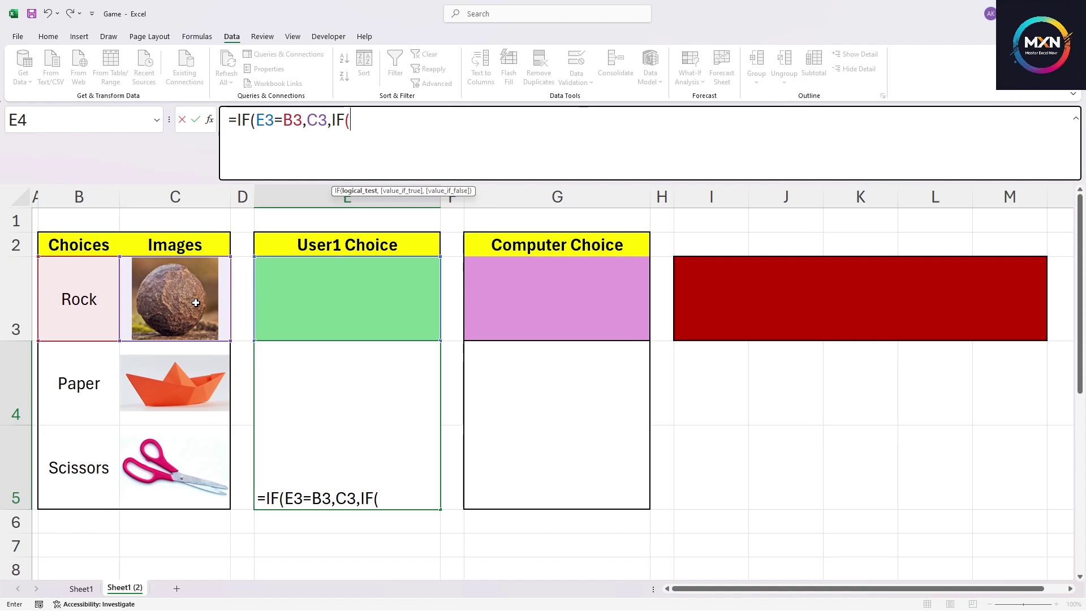
pyautogui.click(324, 295)
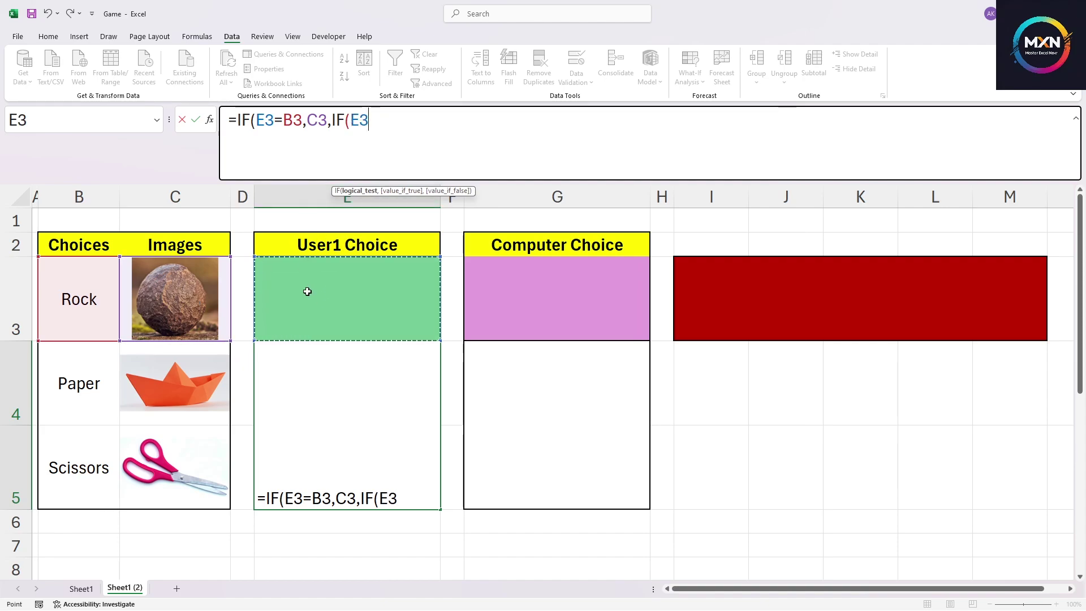
pyautogui.write('=')
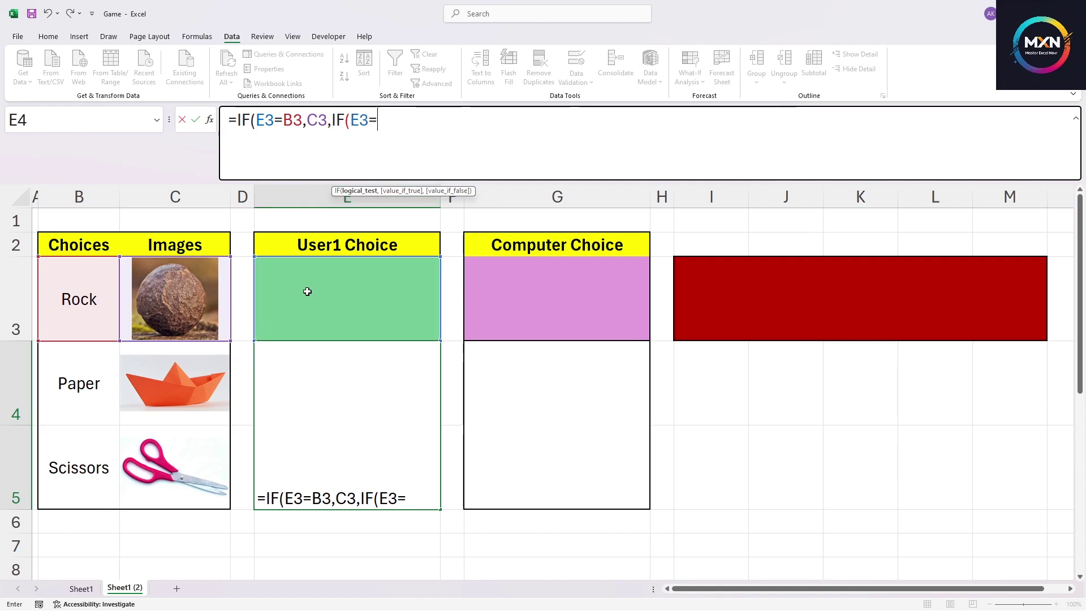
pyautogui.click(78, 381)
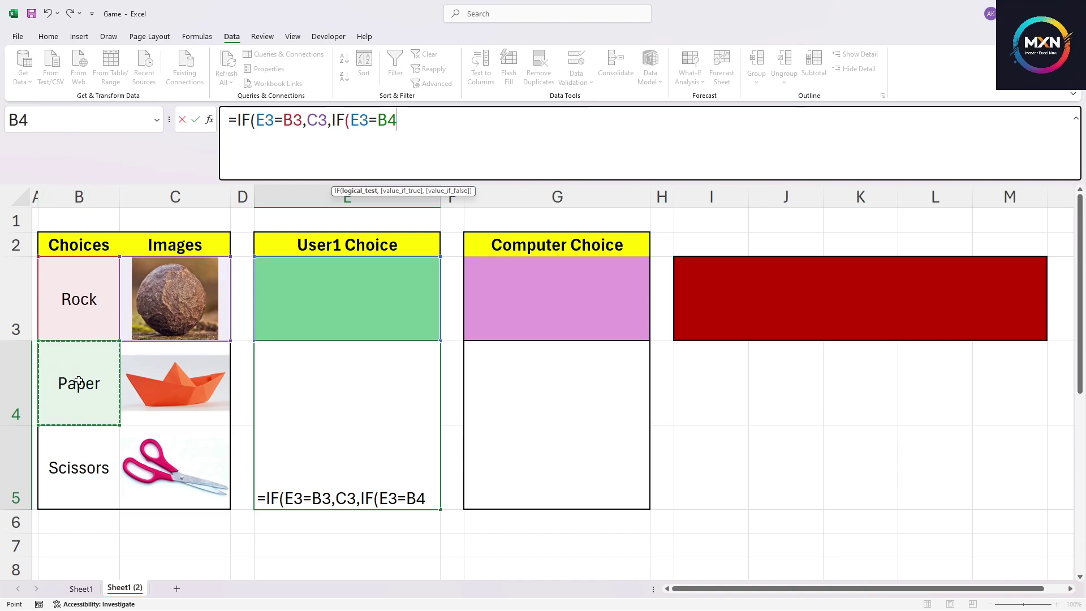
pyautogui.write(',')
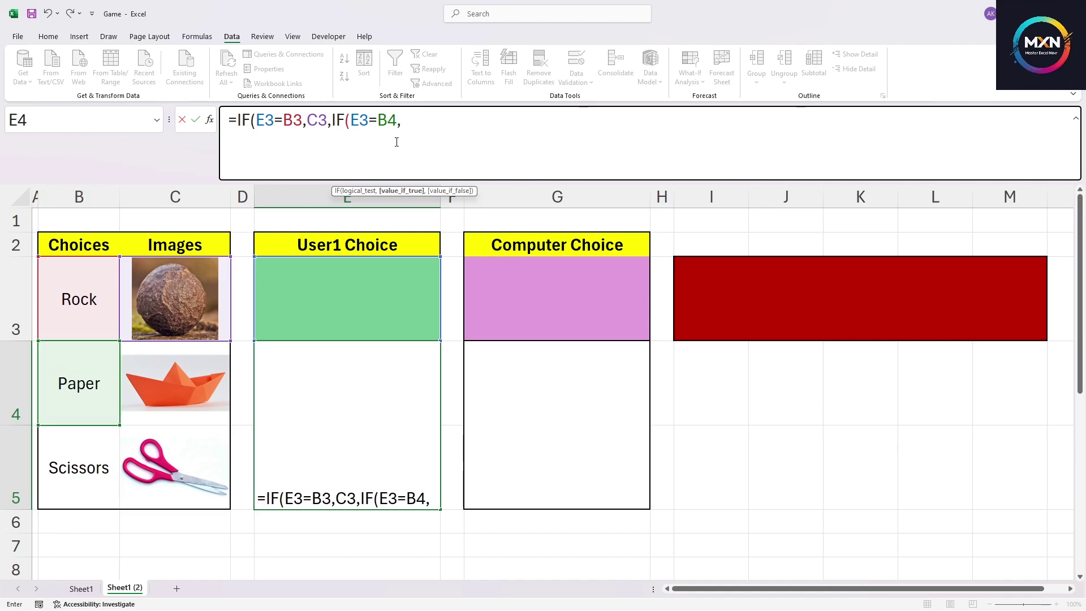
pyautogui.click(195, 387)
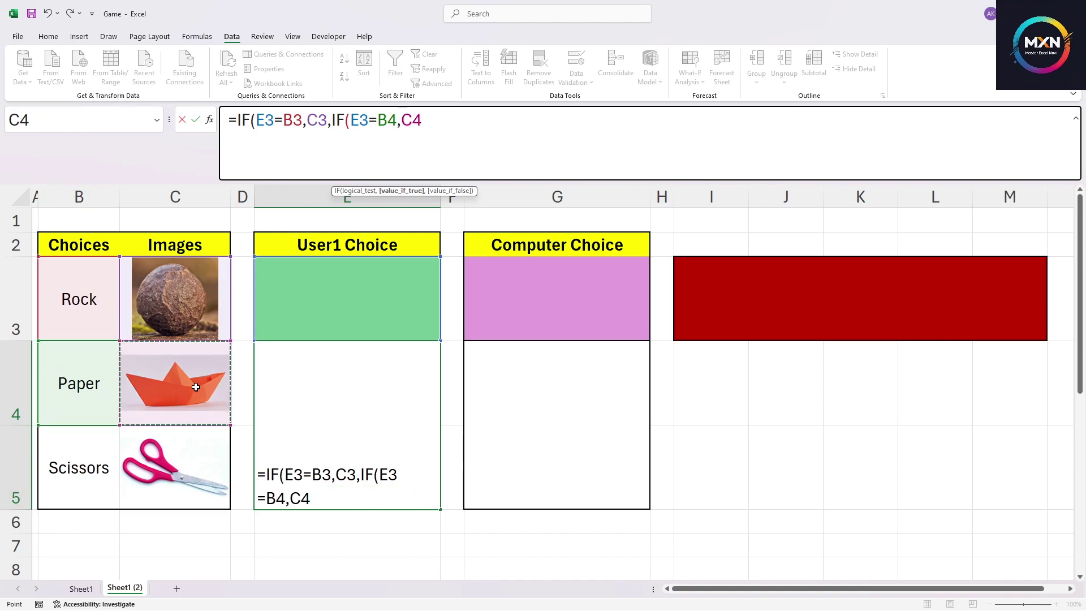
pyautogui.write(',')
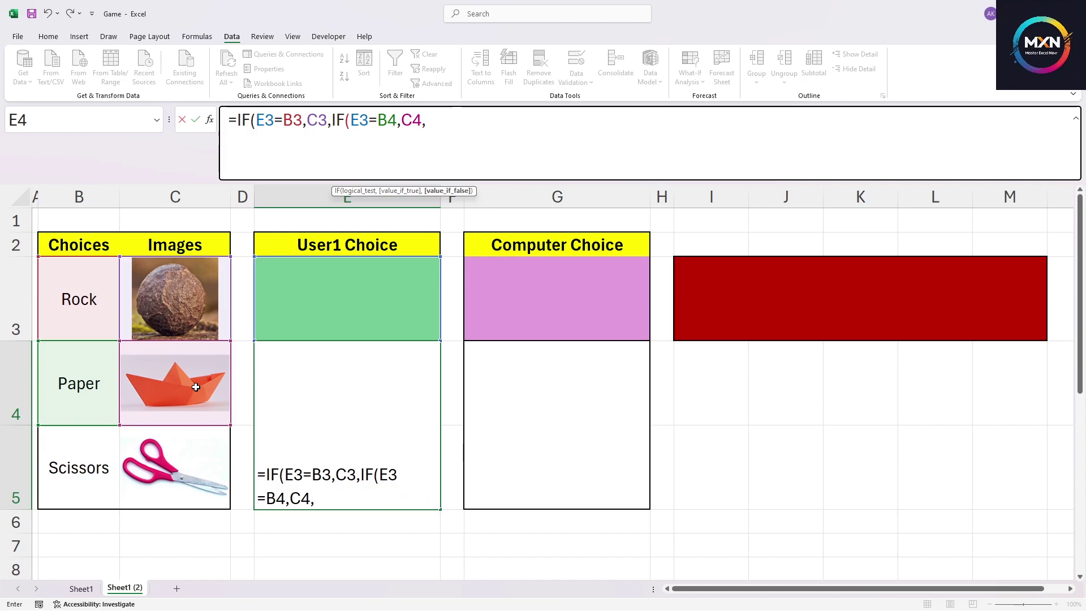
# Nest a third IF in the E4 formula, returning the image in C5 when E3 equals B5, and complete the formula.
pyautogui.write('IF(')
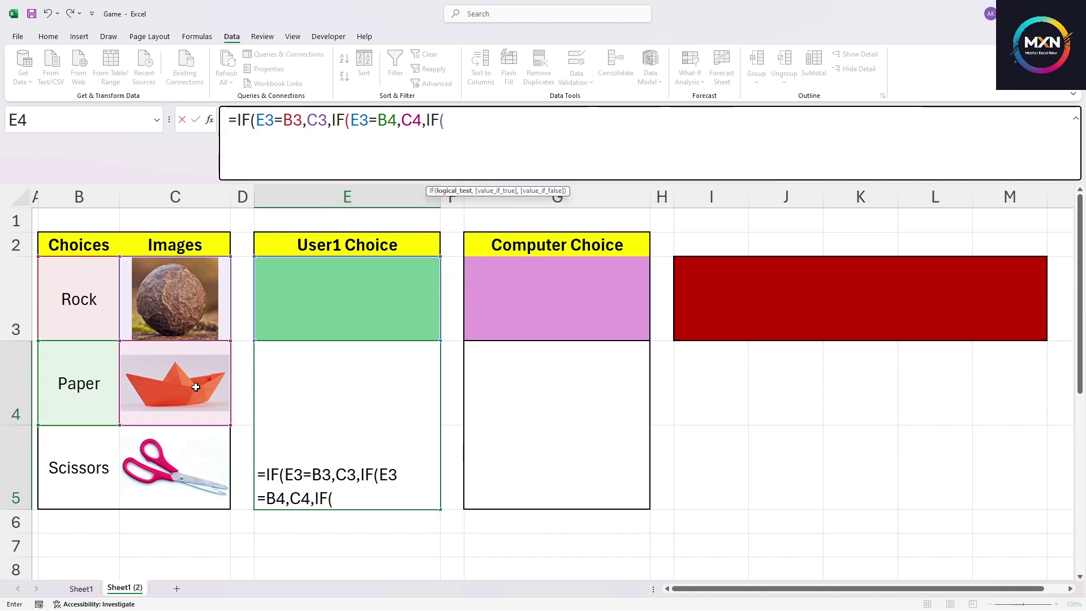
pyautogui.click(353, 303)
pyautogui.write('=')
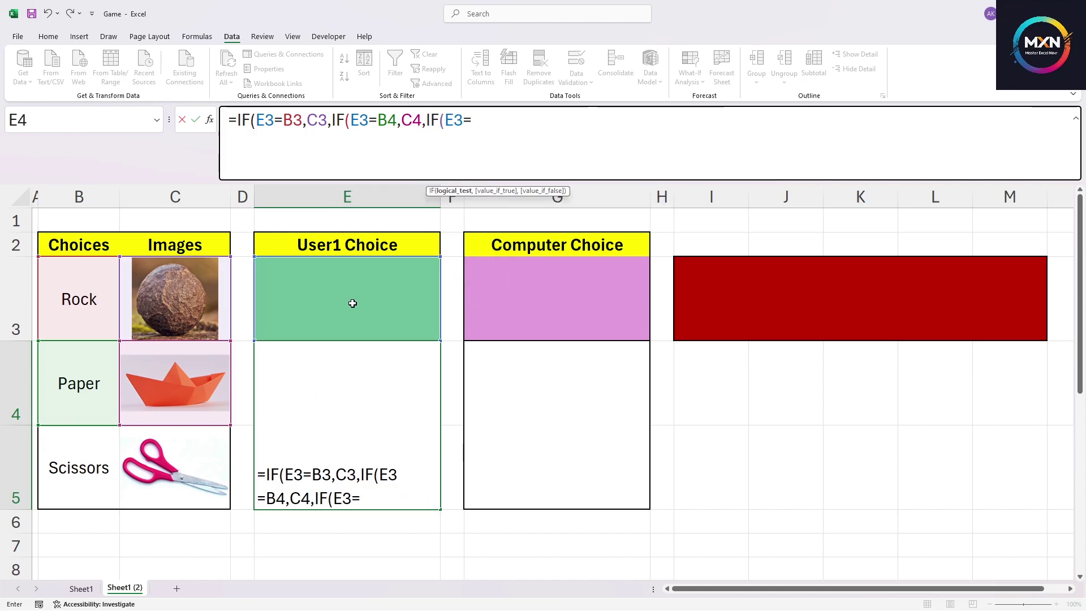
pyautogui.click(82, 458)
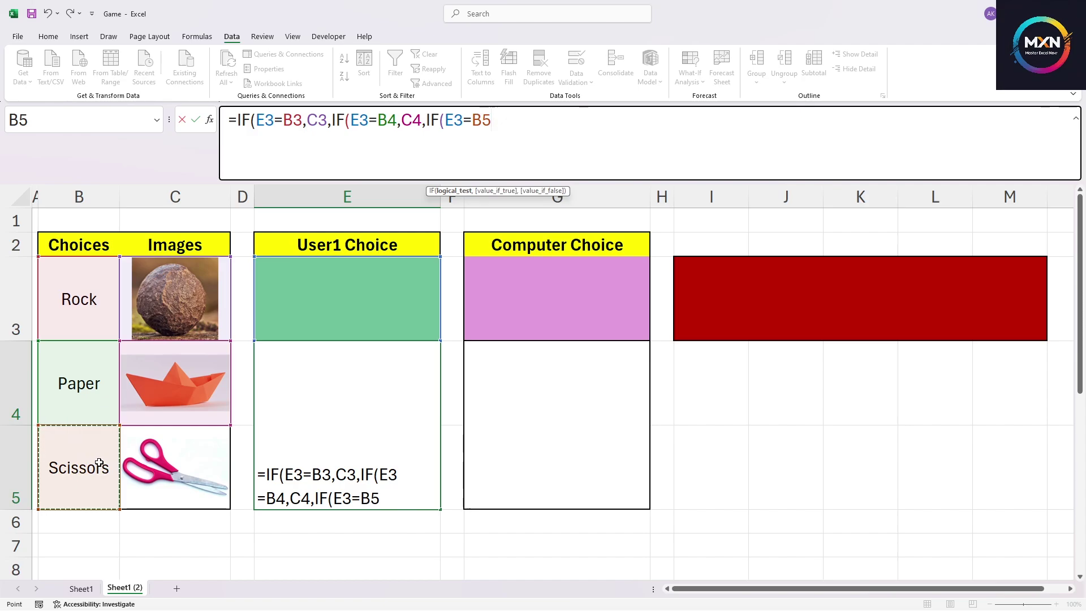
pyautogui.write(',')
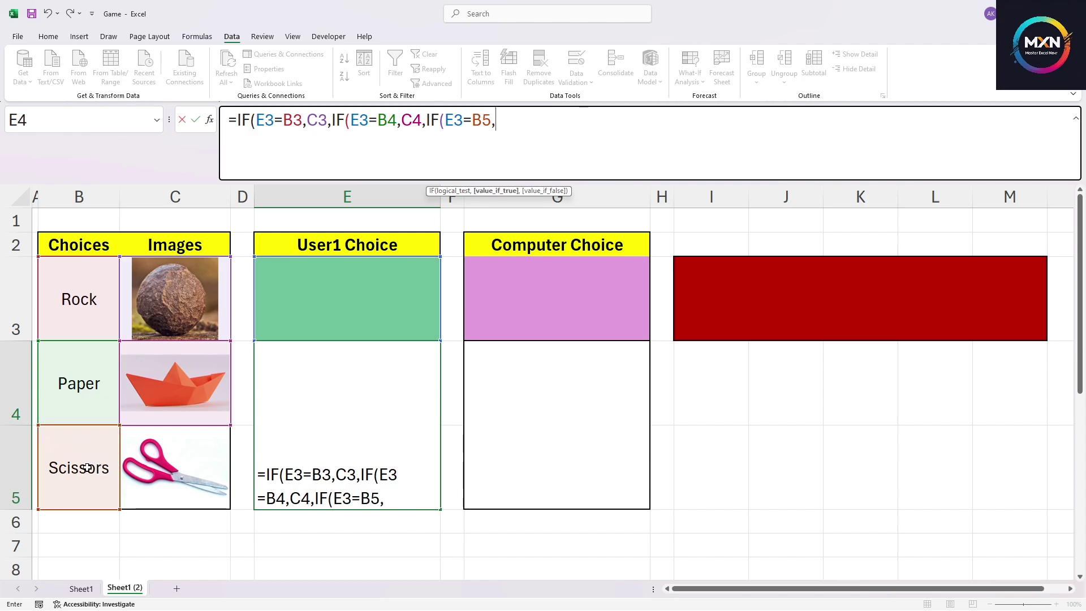
pyautogui.click(195, 459)
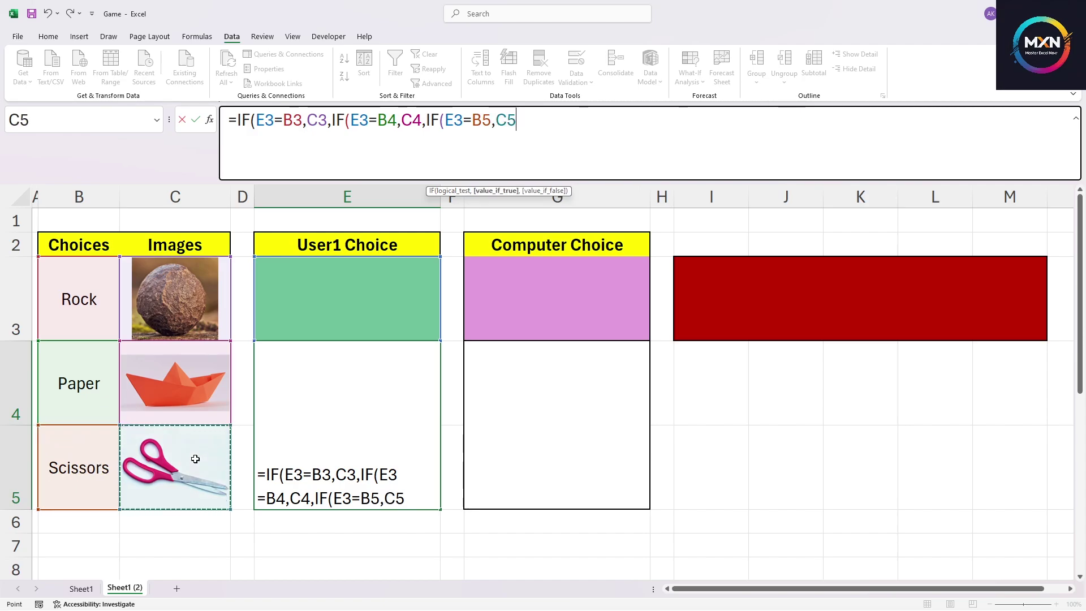
pyautogui.write(')))')
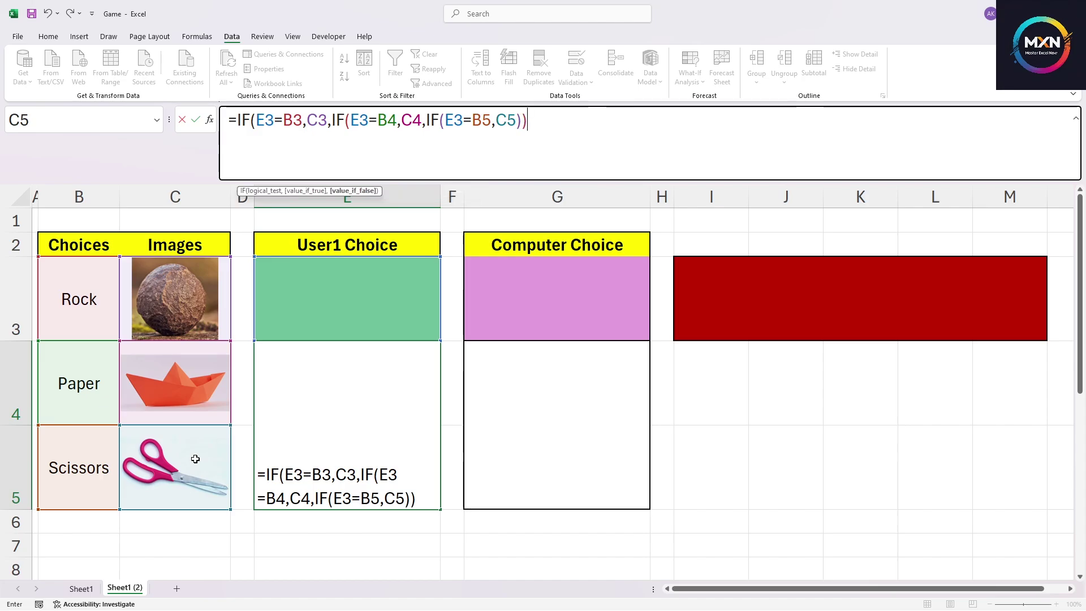
pyautogui.press('Return')
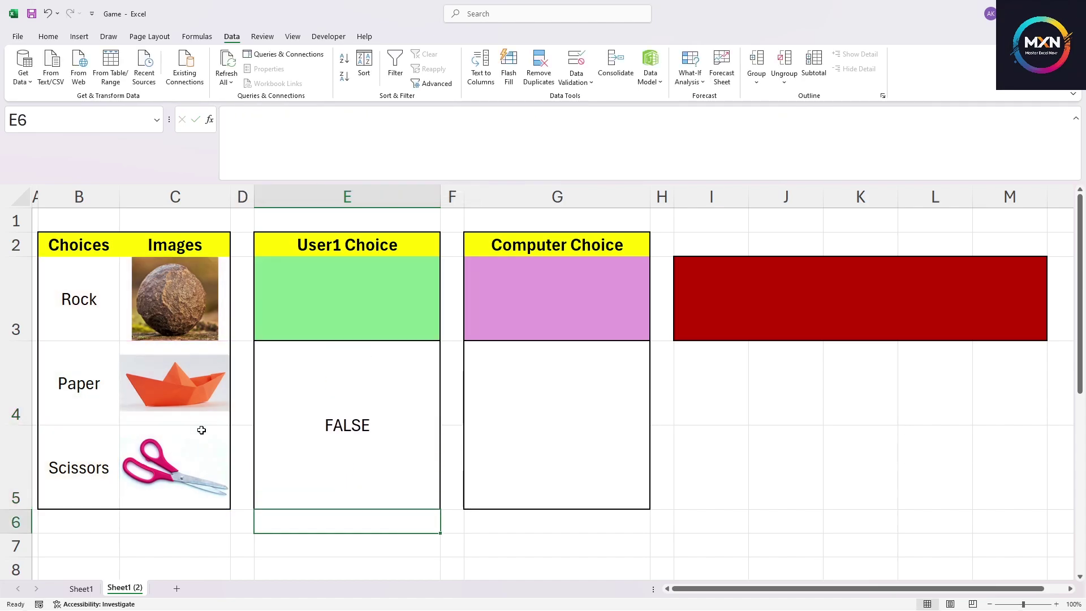
# Add an empty string "" as the innermost IF's false value in the E4 formula.
pyautogui.click(368, 428)
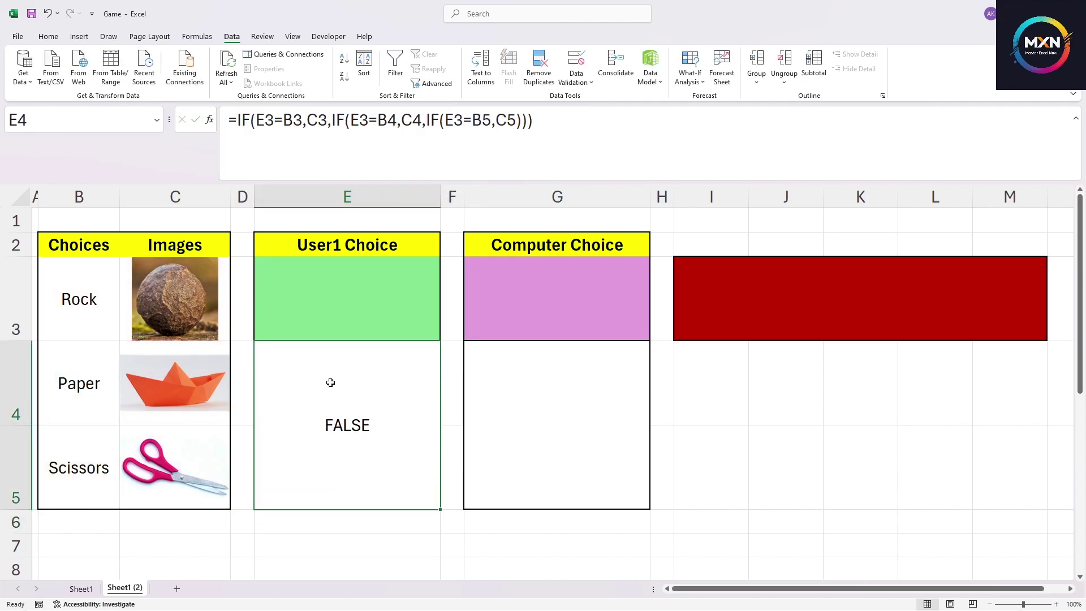
pyautogui.click(513, 121)
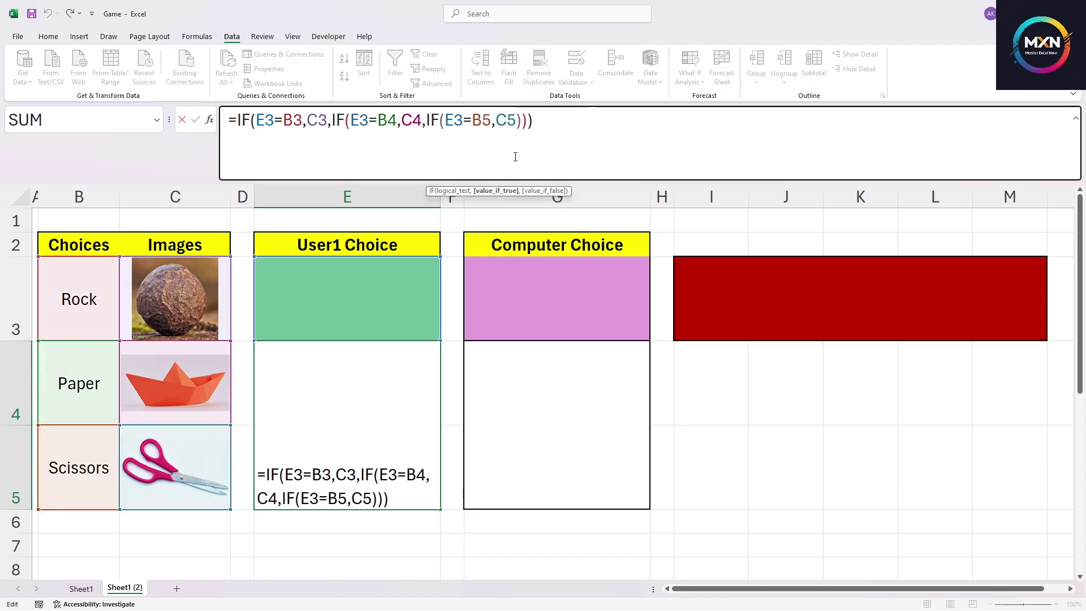
pyautogui.write(',""')
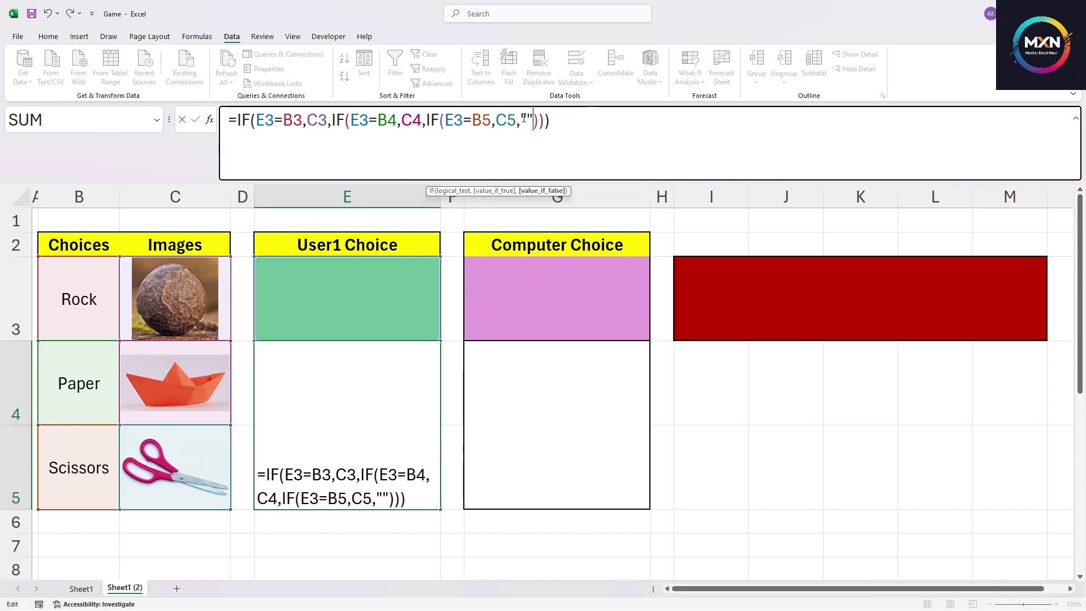
pyautogui.press('Return')
pyautogui.click(367, 375)
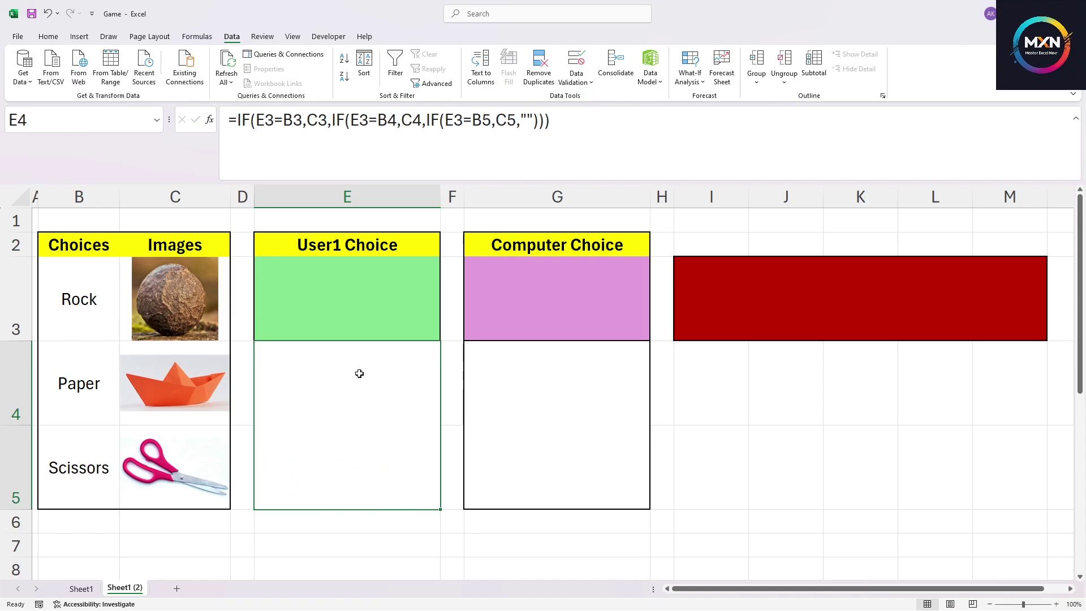
pyautogui.click(528, 389)
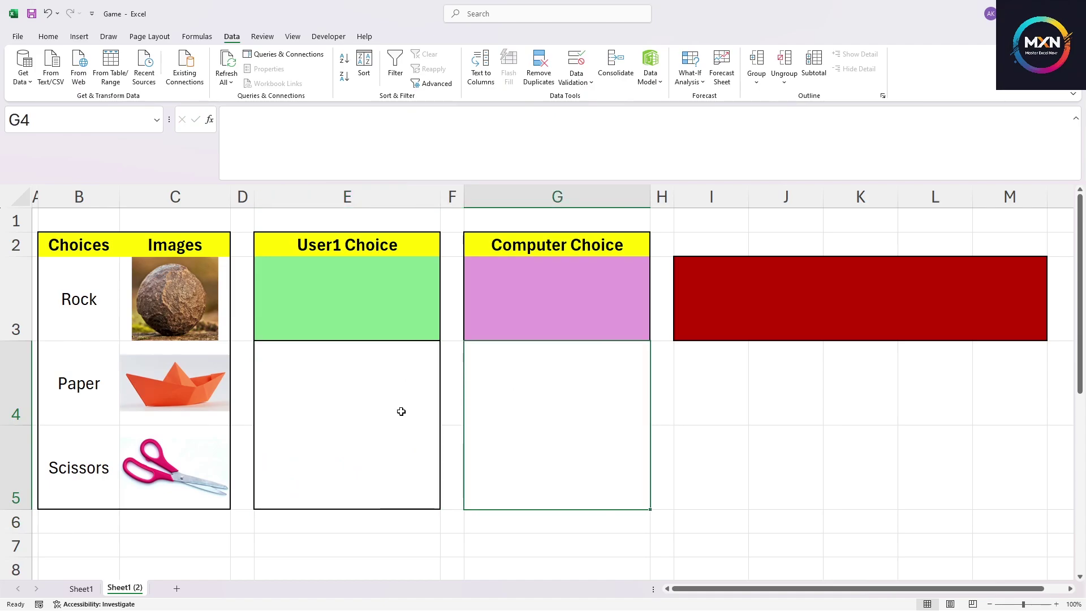
pyautogui.click(542, 294)
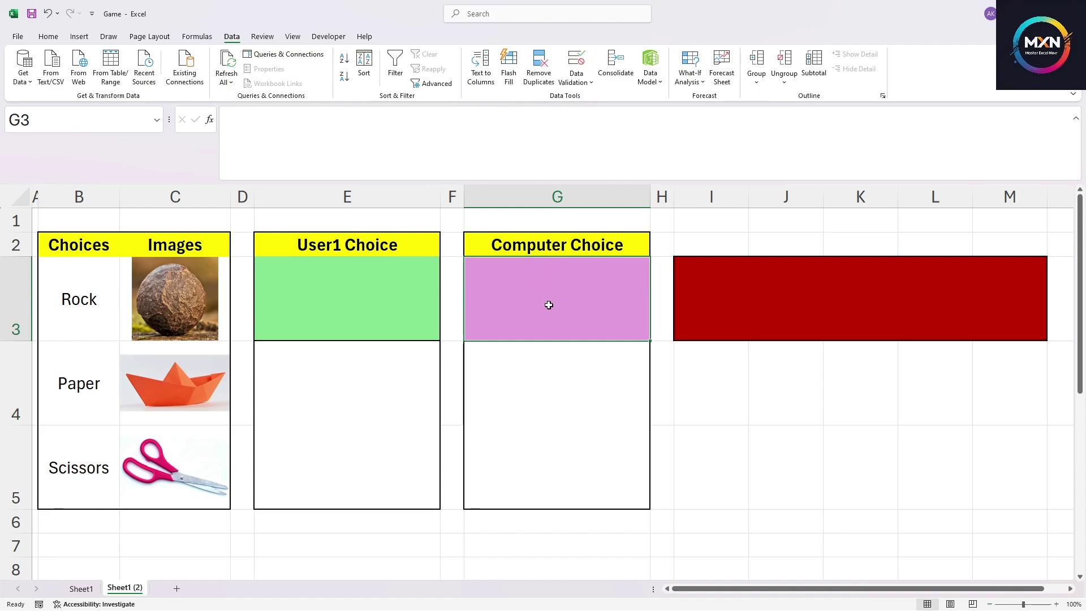
pyautogui.click(366, 304)
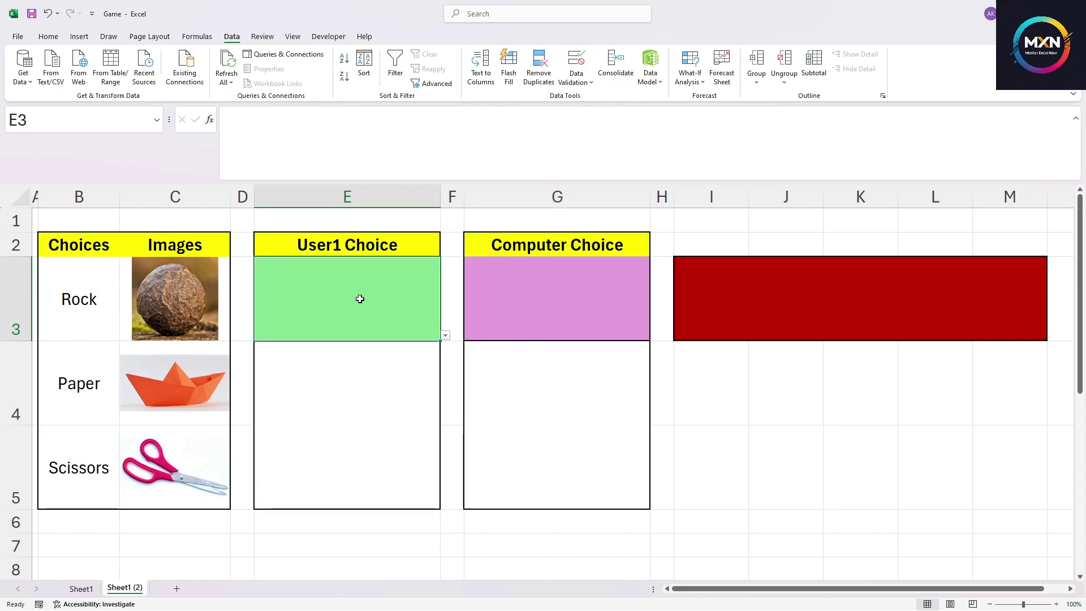
pyautogui.click(562, 302)
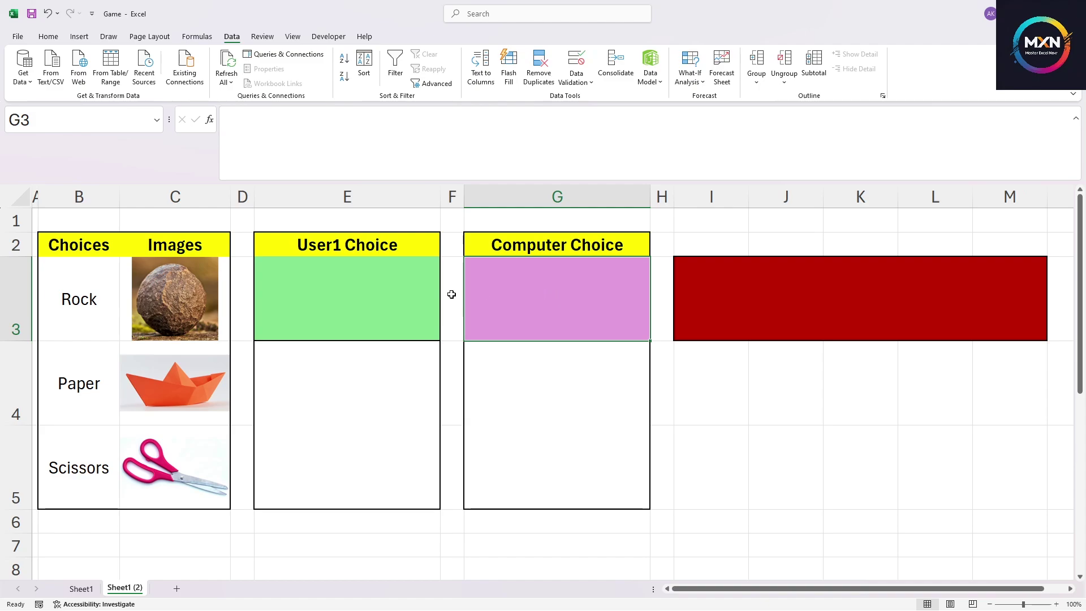
pyautogui.click(366, 311)
# Begin an IF formula in the Computer Choice cell G3 that tests whether E3 is not empty (E3<>"").
pyautogui.click(546, 313)
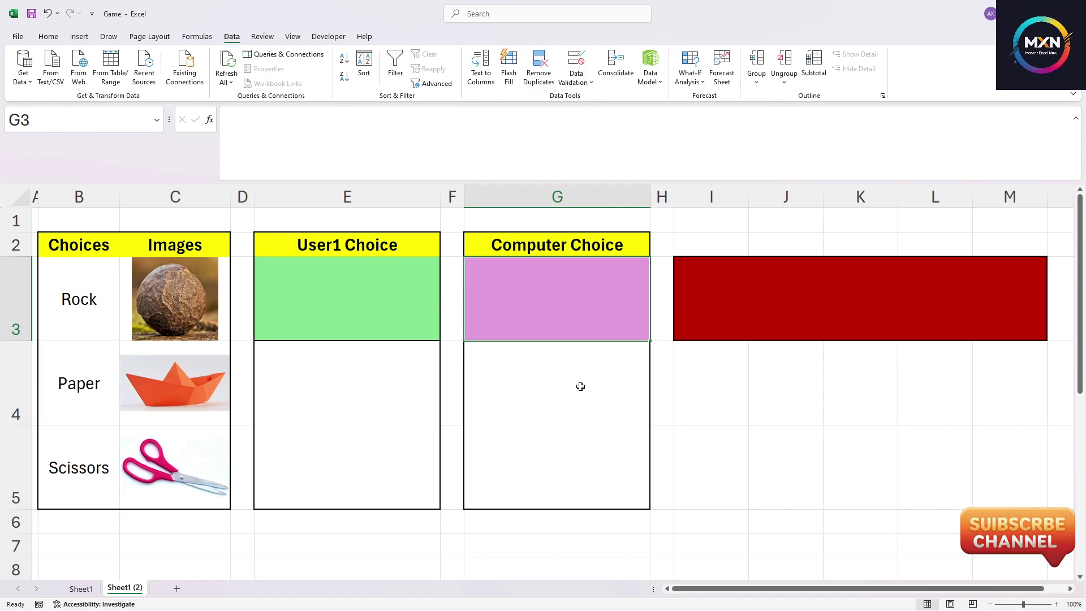
pyautogui.click(389, 157)
pyautogui.write('=')
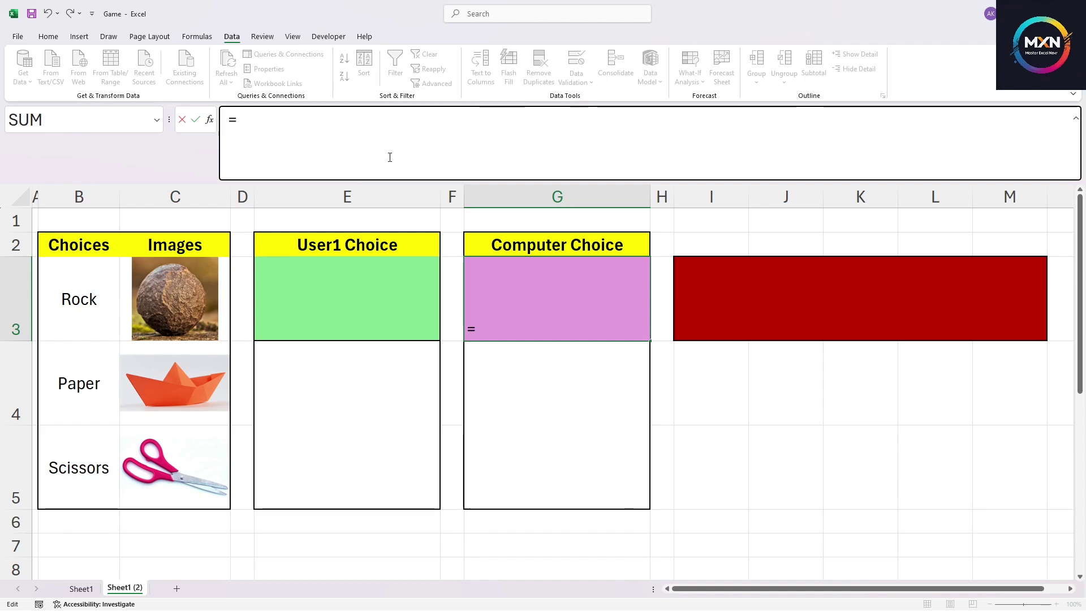
pyautogui.write('IF')
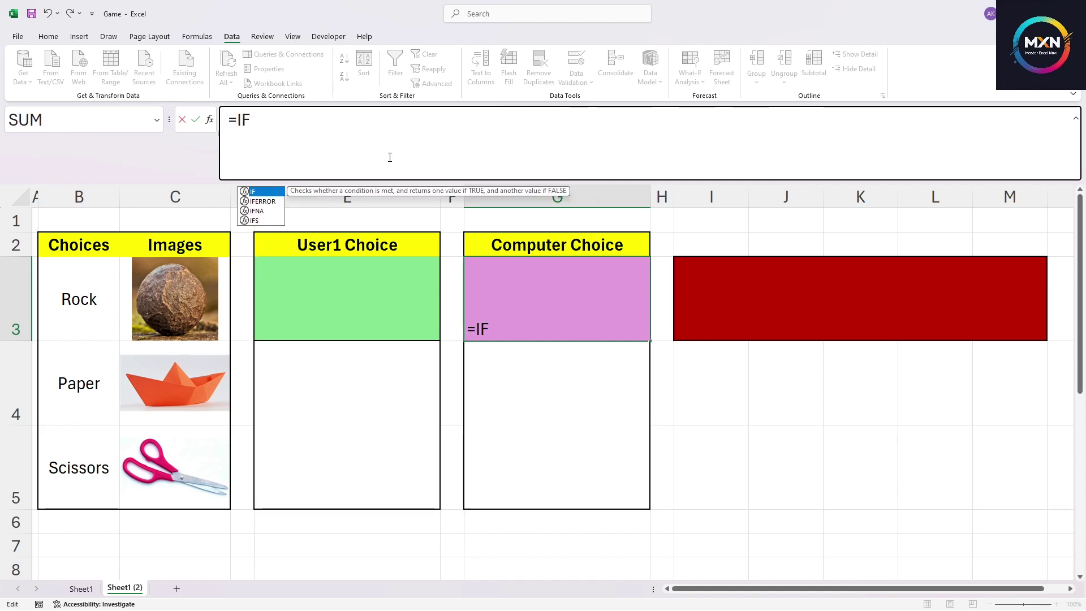
pyautogui.write('(')
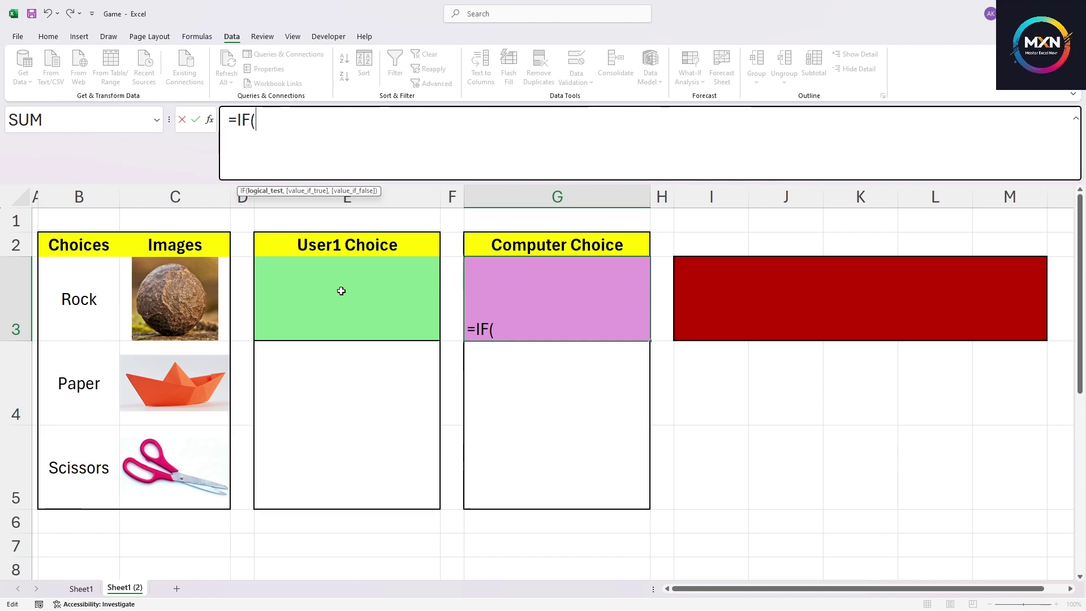
pyautogui.click(385, 290)
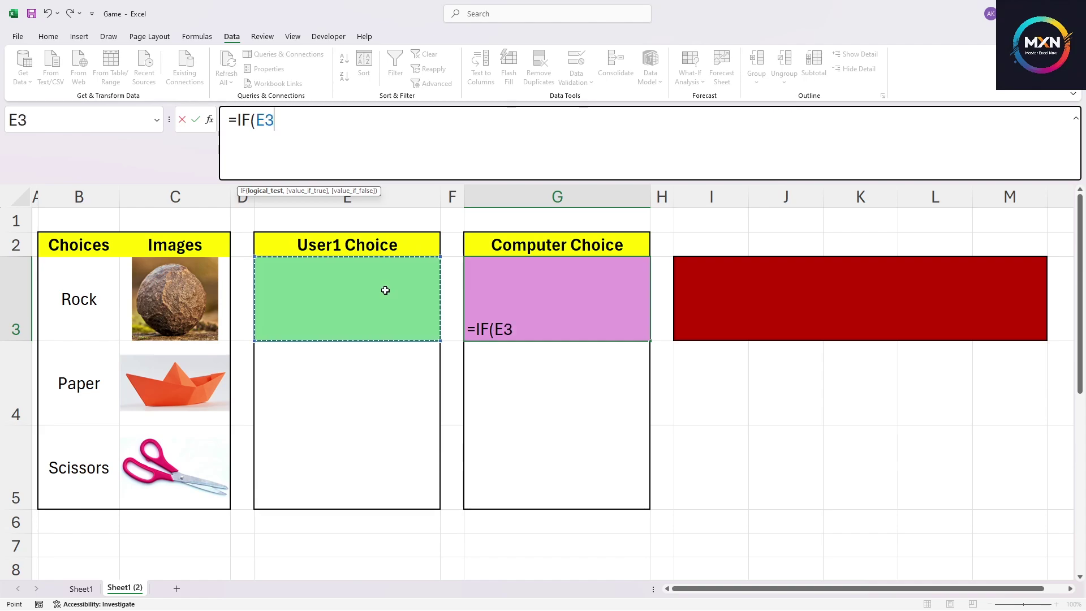
pyautogui.write('<>')
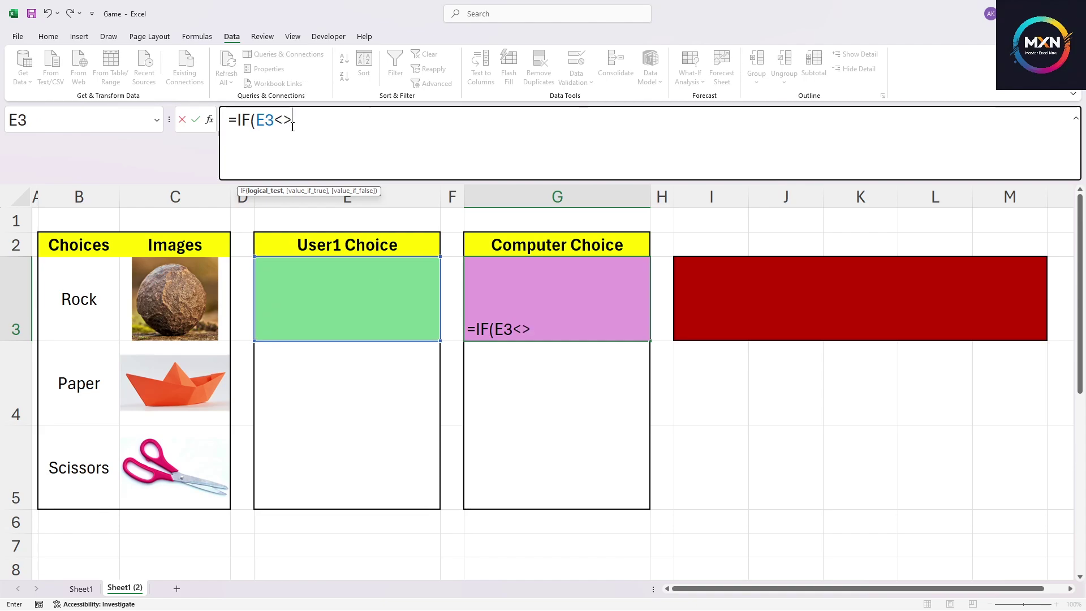
pyautogui.write('""')
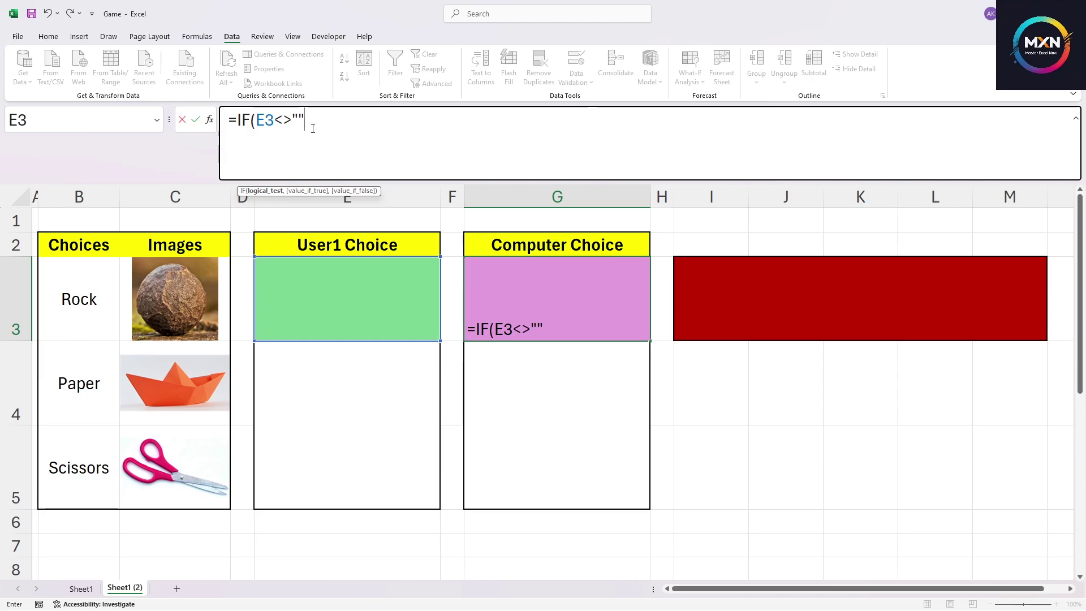
pyautogui.write(',')
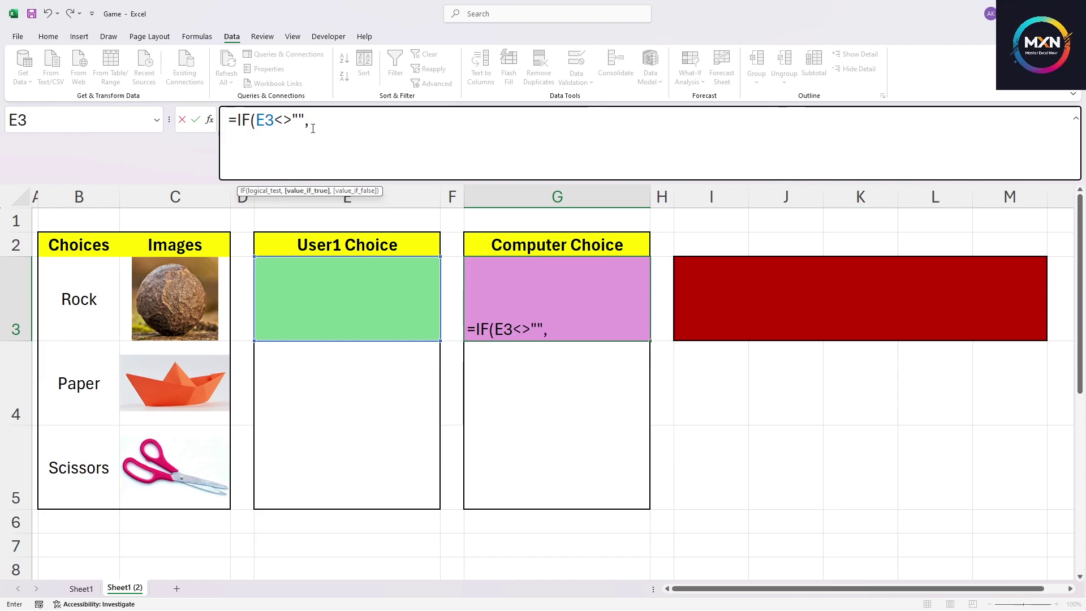
# Start an INDEX function as the IF's true value in G3, with B3:B5 as its array.
pyautogui.write('In')
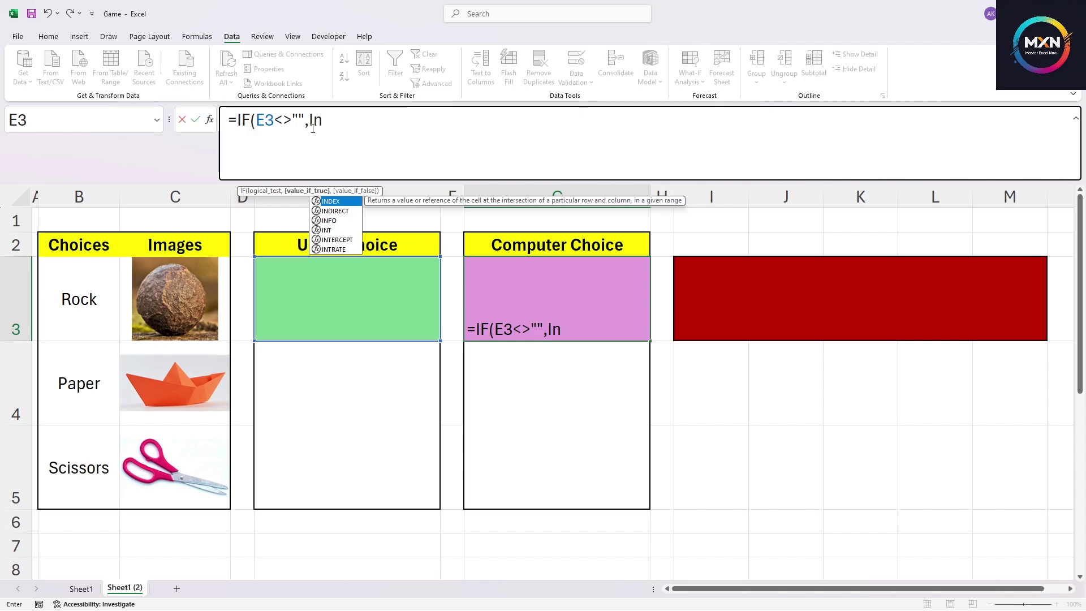
pyautogui.write('dex(')
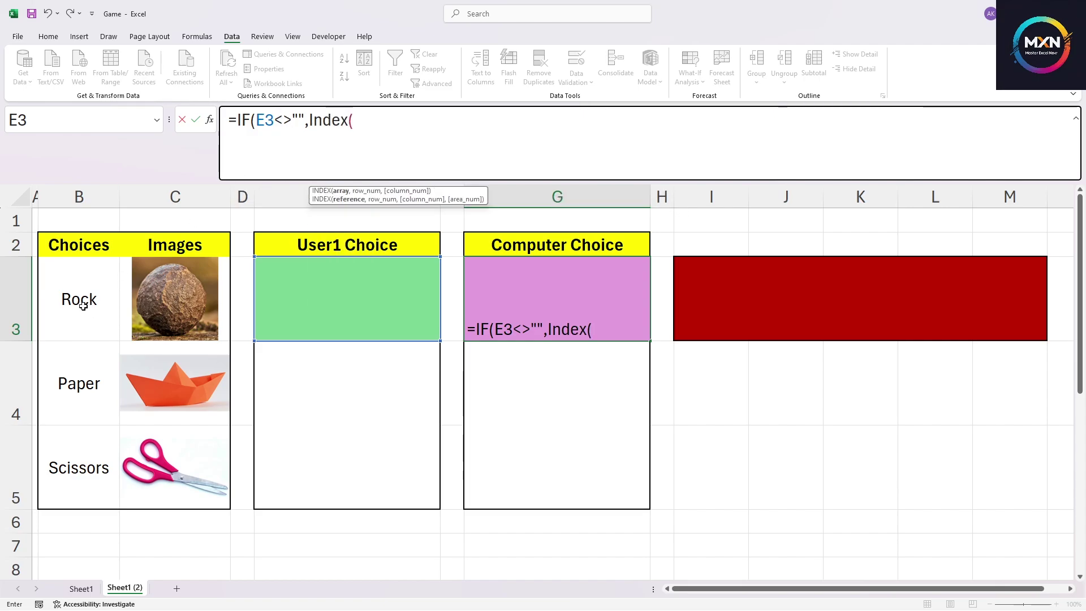
pyautogui.moveTo(83, 306); pyautogui.dragTo(92, 453)
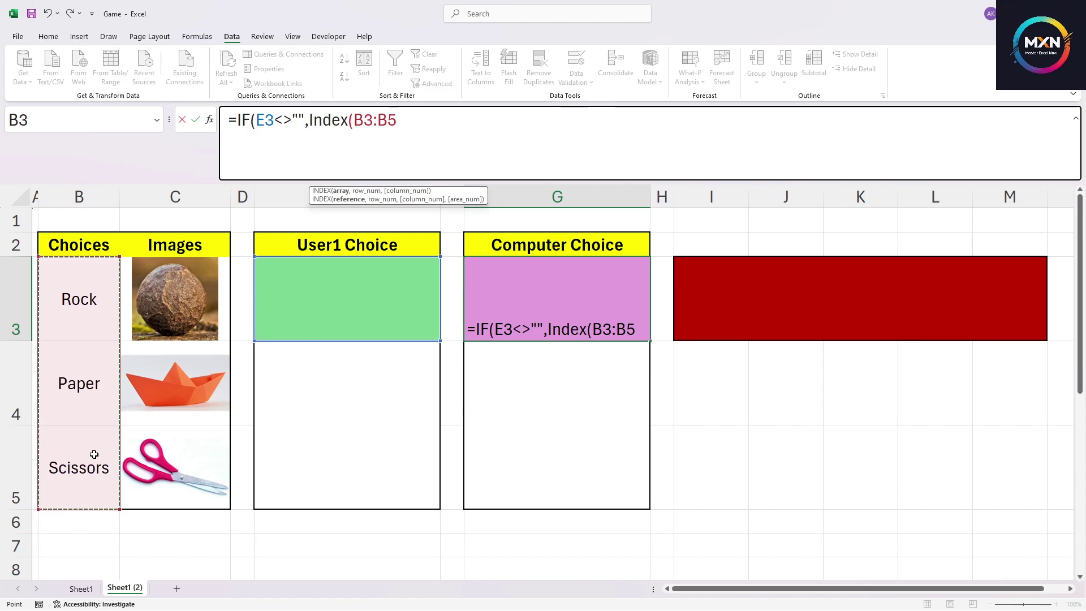
pyautogui.write(',')
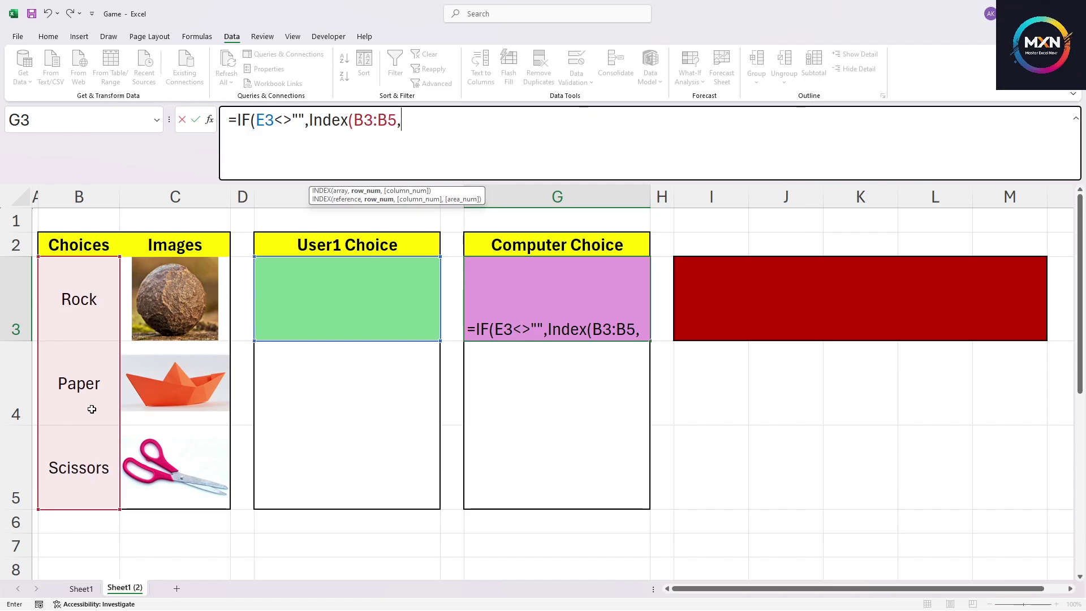
# Use RANDBETWEEN(1,3) as the INDEX row number and finish the G3 formula with "" as the IF's false value.
pyautogui.click(424, 140)
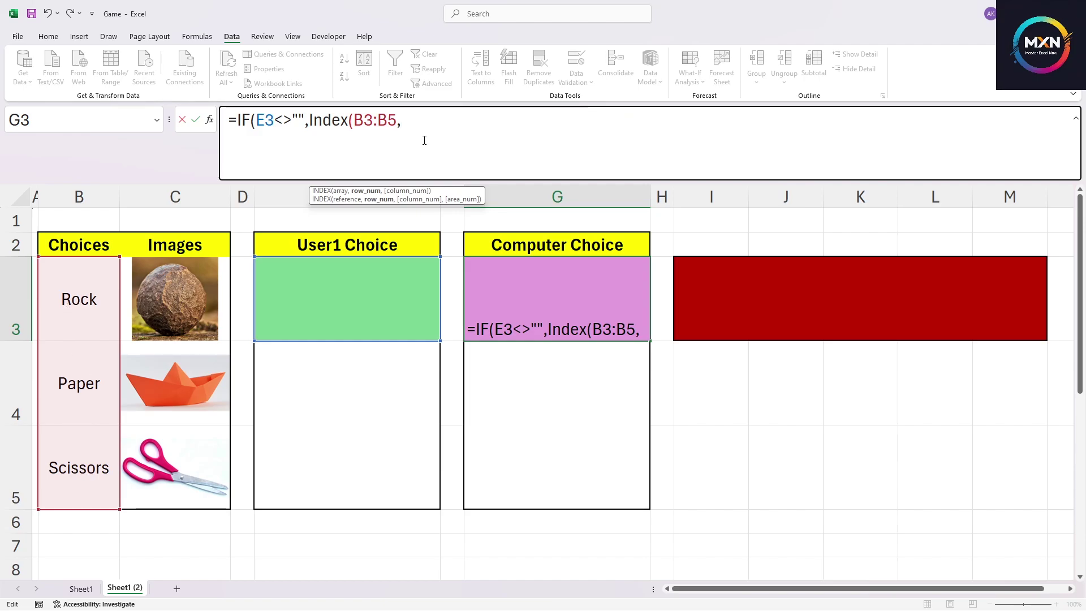
pyautogui.write('RAN')
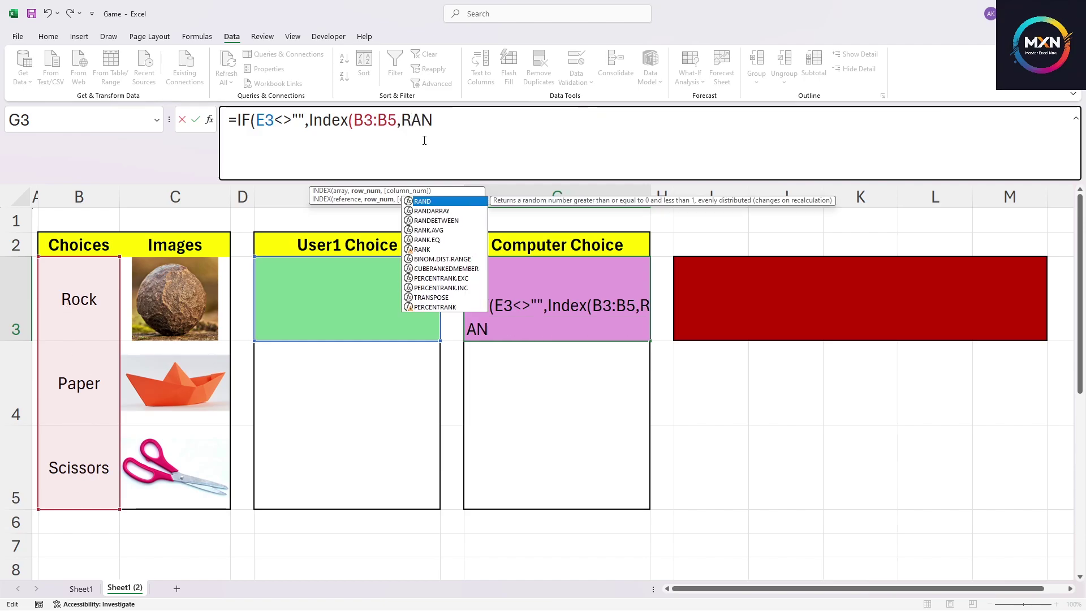
pyautogui.write('DBETWEE')
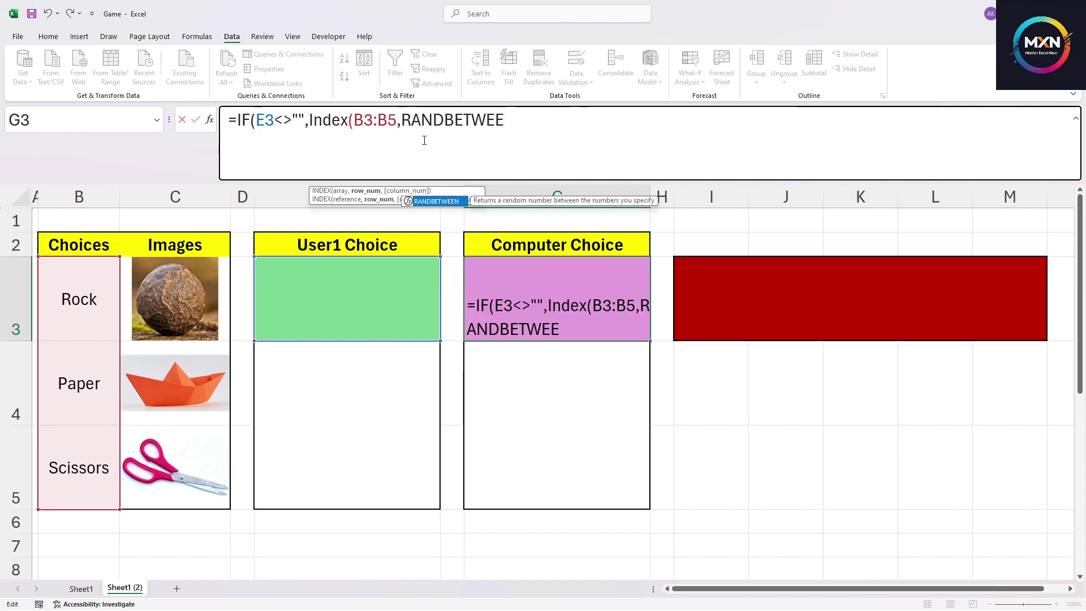
pyautogui.write('N(')
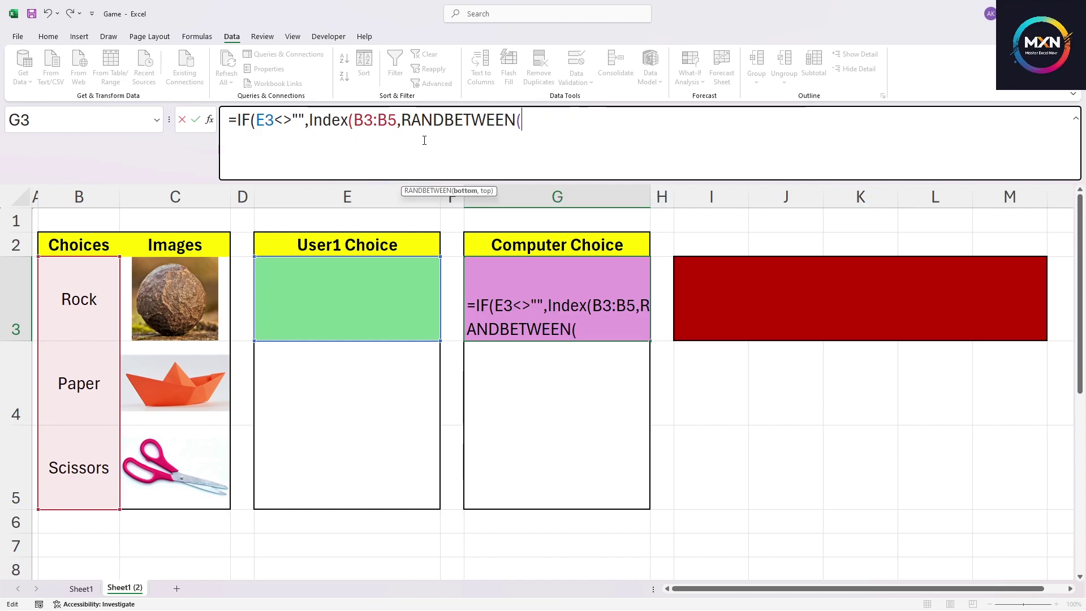
pyautogui.write('1')
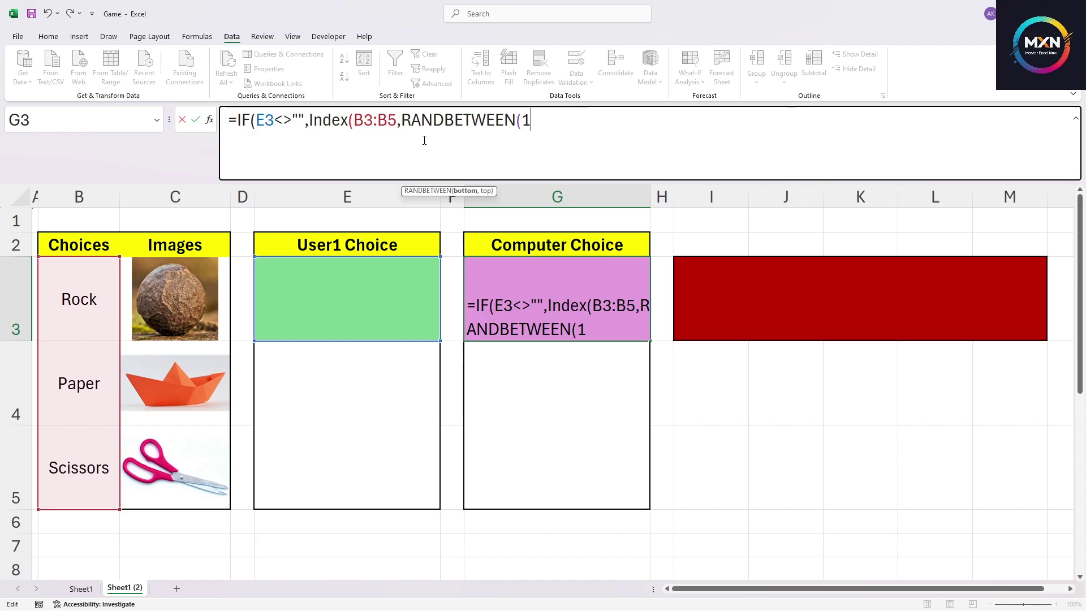
pyautogui.write(',3')
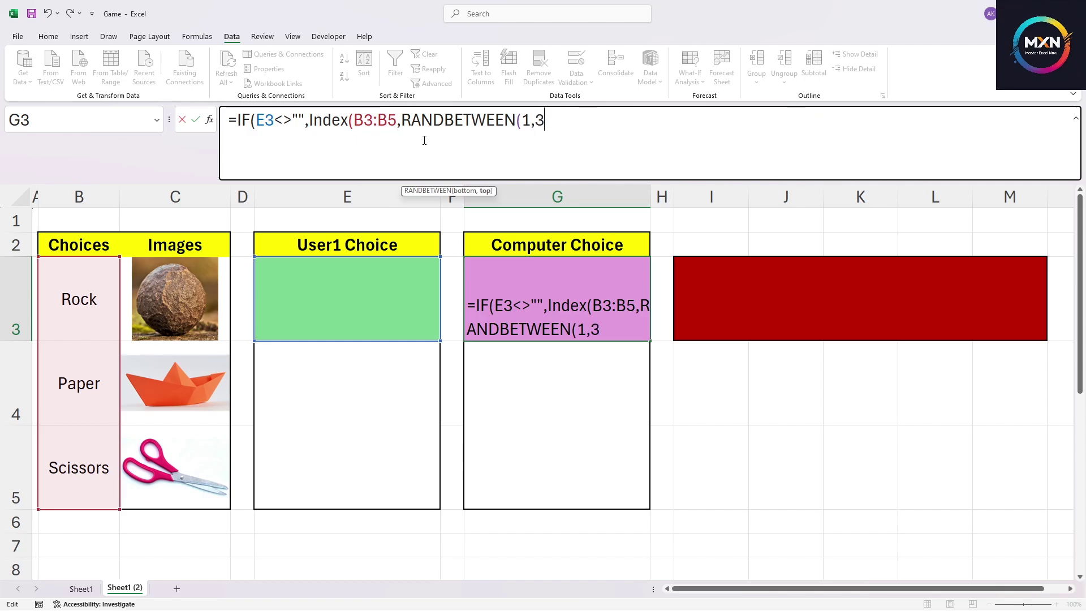
pyautogui.write('))')
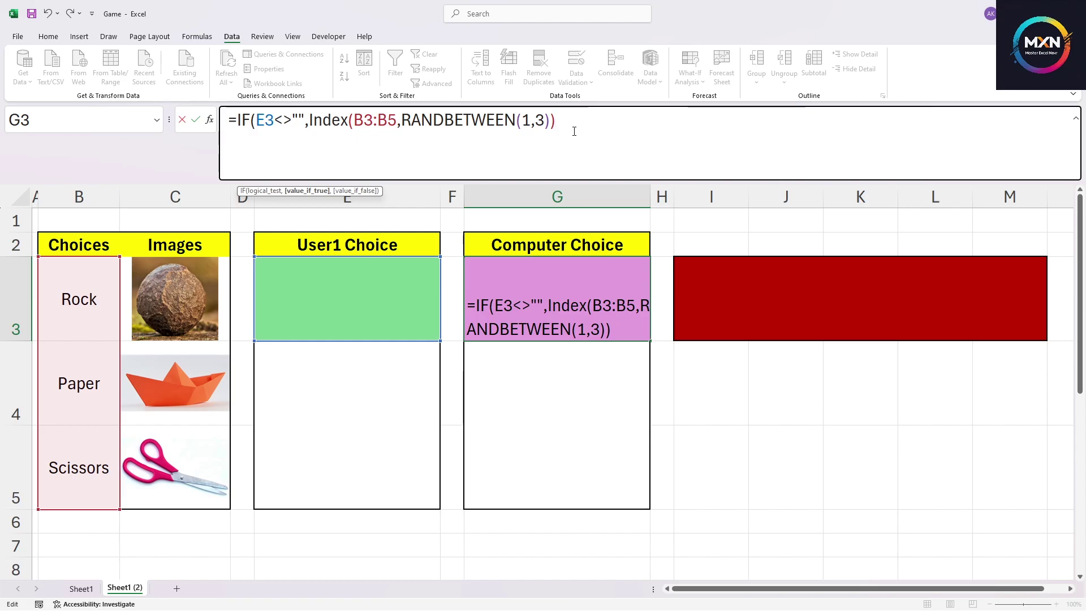
pyautogui.write(',"")')
pyautogui.press('Return')
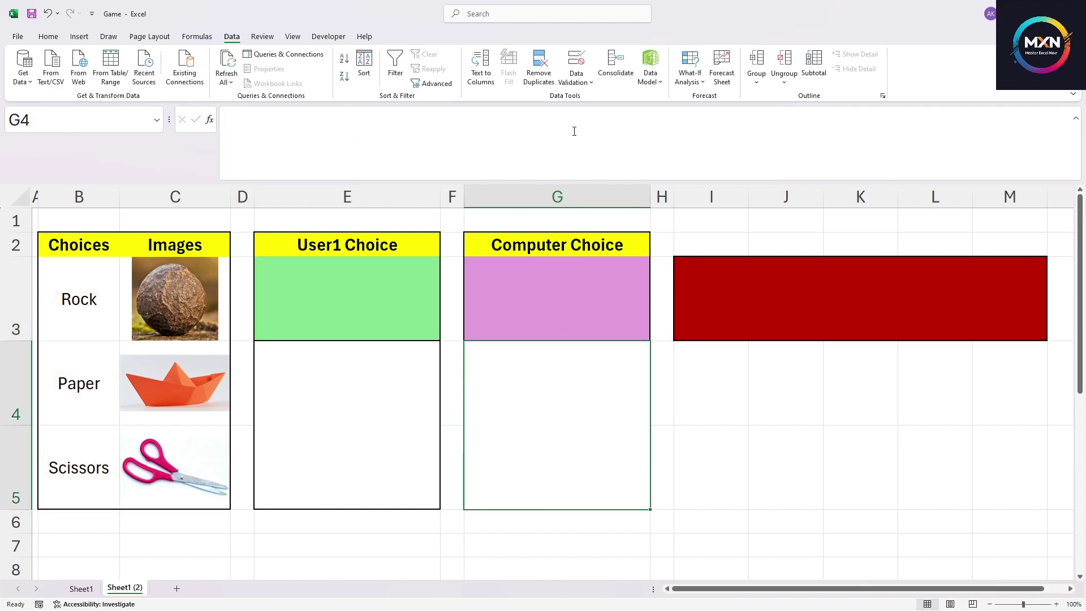
# Choose Paper in the User1 Choice cell E3 to test the computer choice formula.
pyautogui.click(540, 311)
pyautogui.click(408, 311)
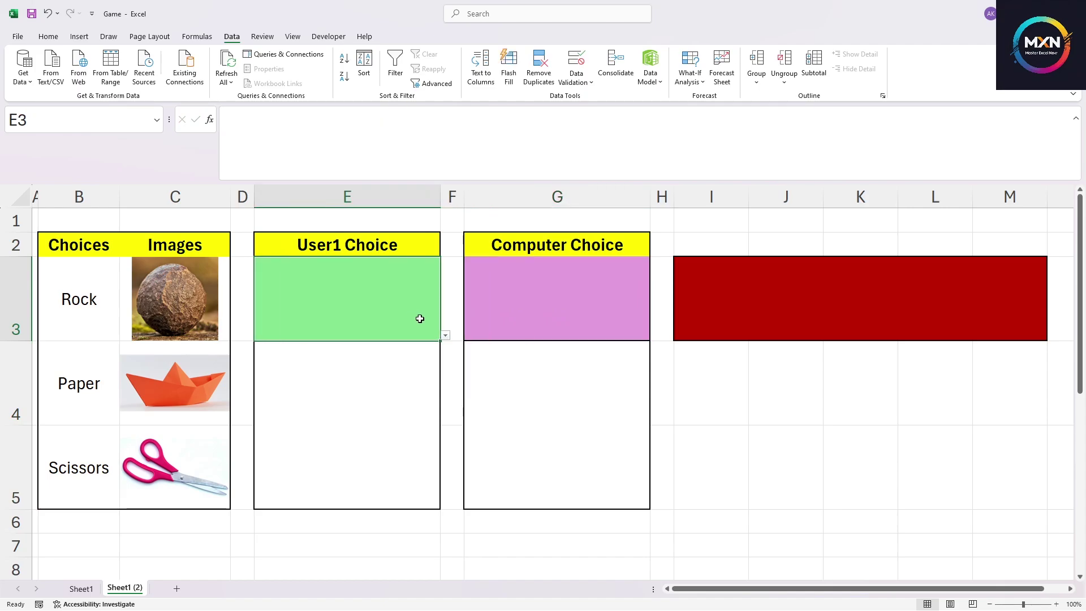
pyautogui.click(446, 336)
pyautogui.click(381, 355)
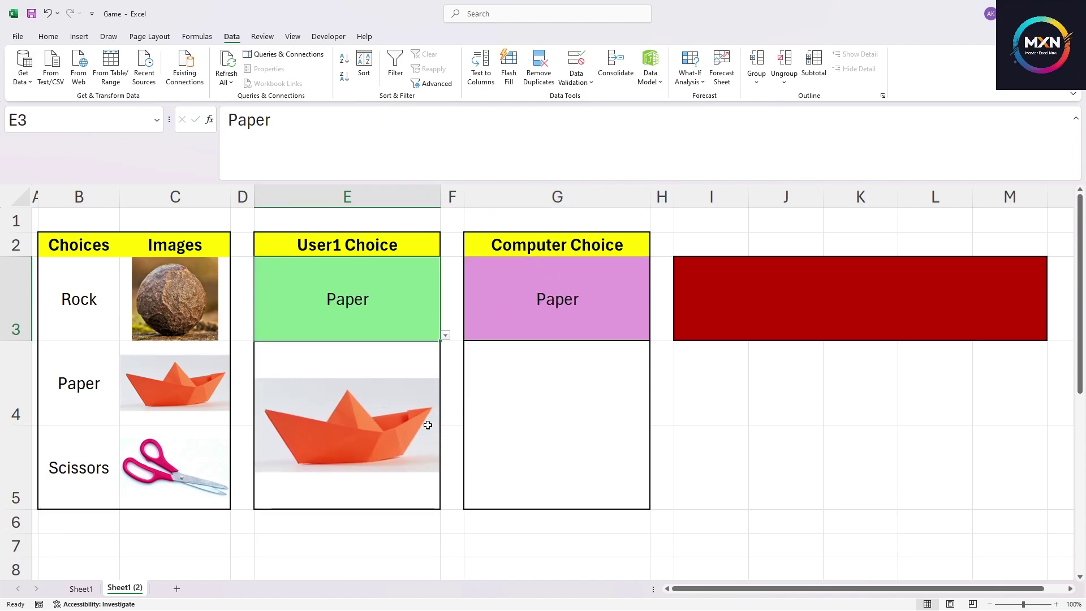
# Begin an IF formula in the merged image cell G4 under Computer Choice, with a logical test starting with G3=.
pyautogui.click(544, 394)
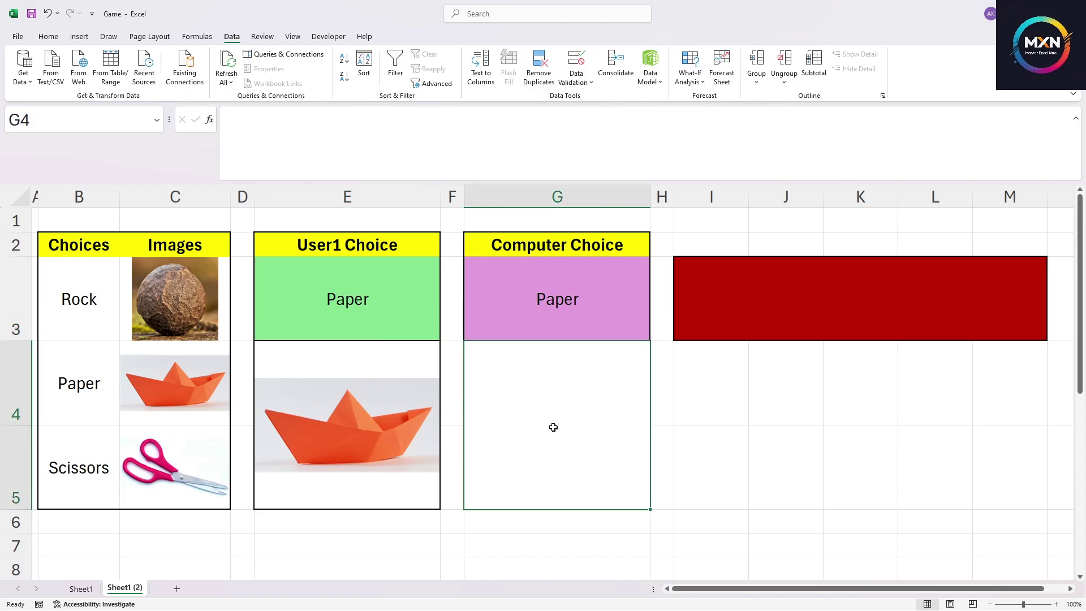
pyautogui.write('=IF')
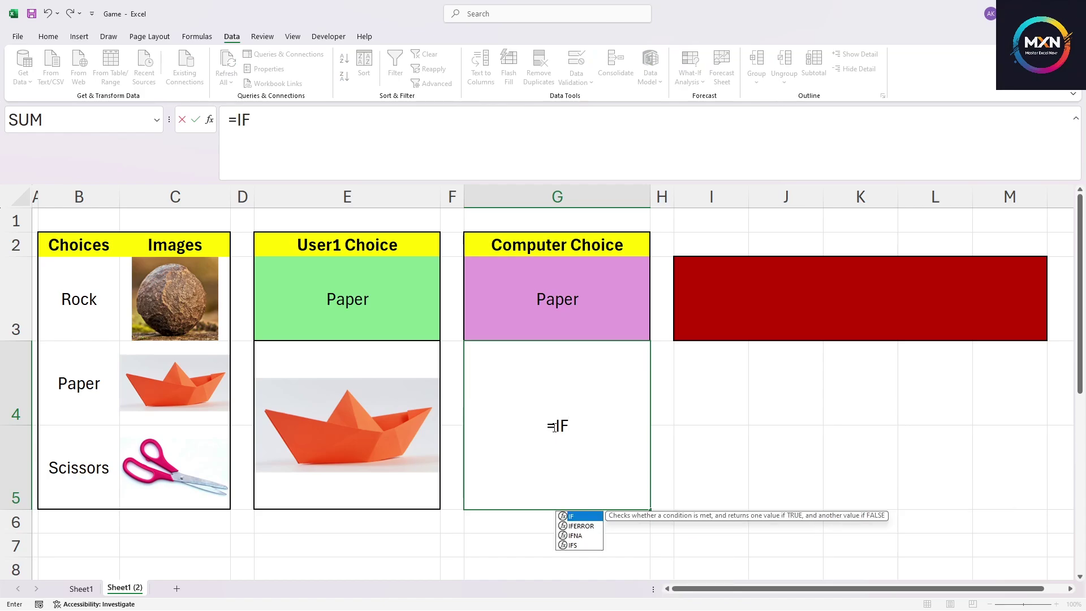
pyautogui.write('(')
pyautogui.click(548, 287)
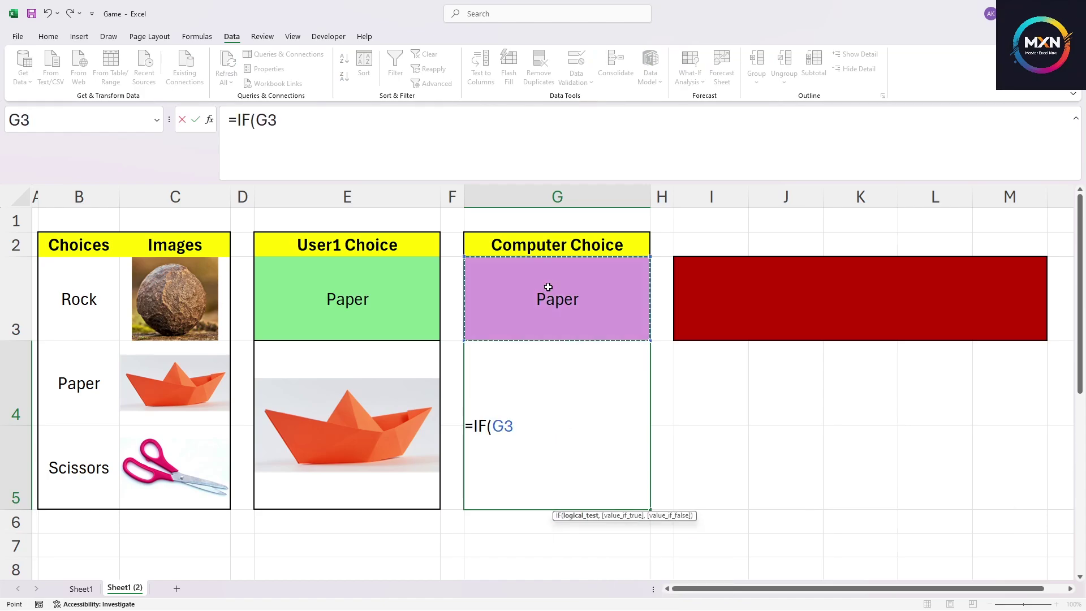
pyautogui.write('=')
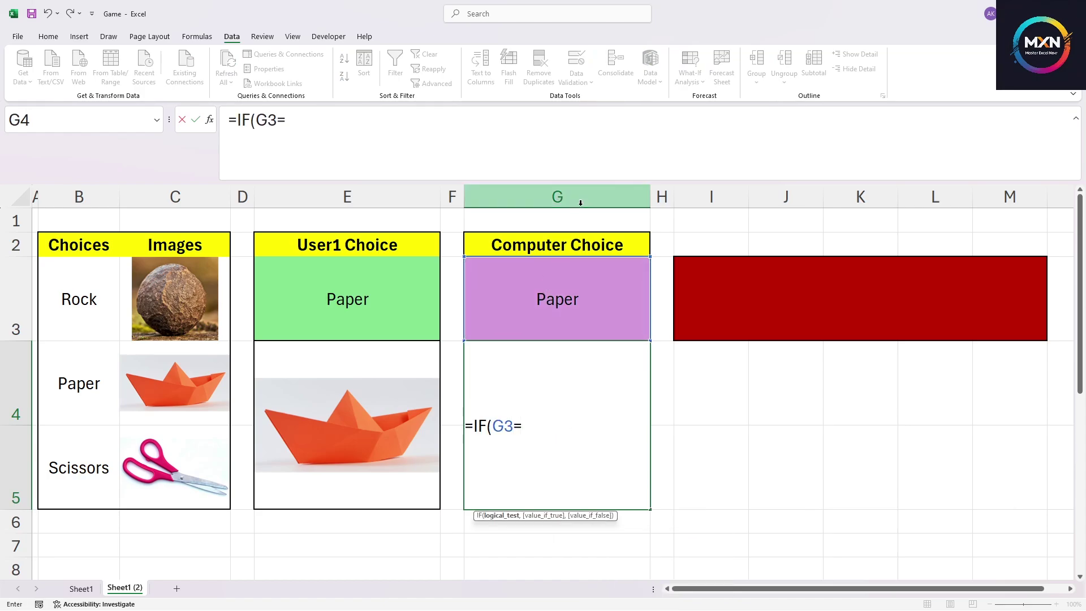